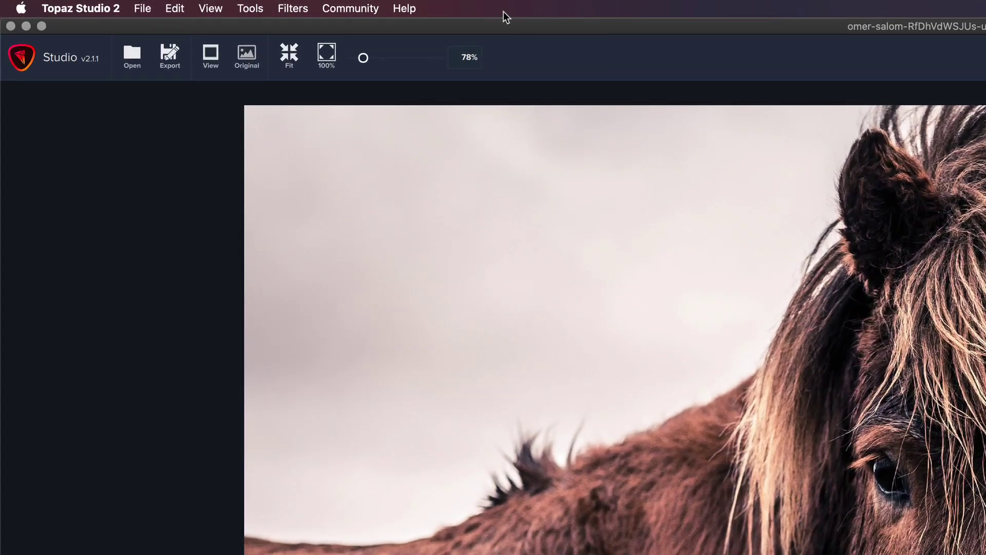
# Step: Open the custom TS1 preset migration options and select Migrate Created Presets and Migrate Custom Filter Presets
pyautogui.click(407, 10)
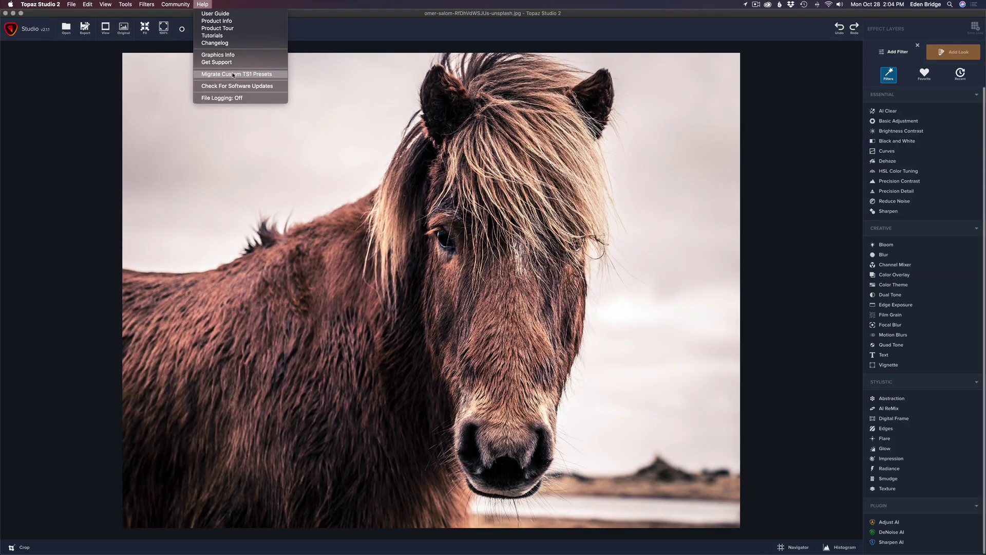
pyautogui.click(234, 75)
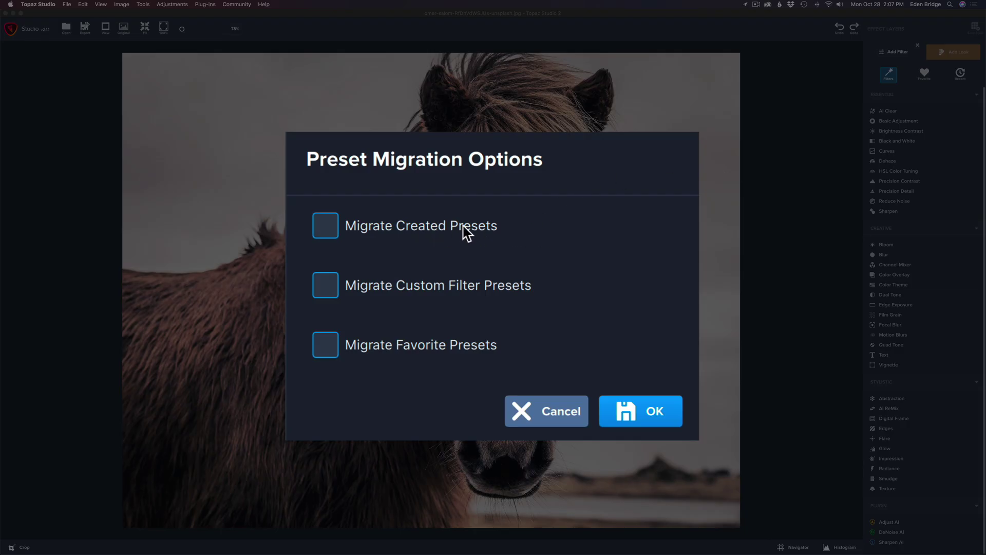
pyautogui.click(327, 229)
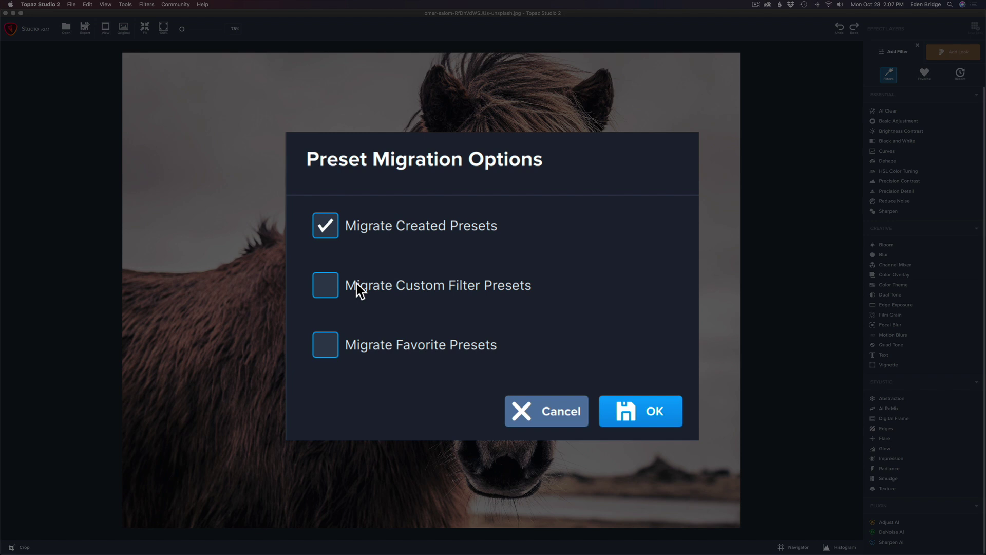
pyautogui.click(331, 291)
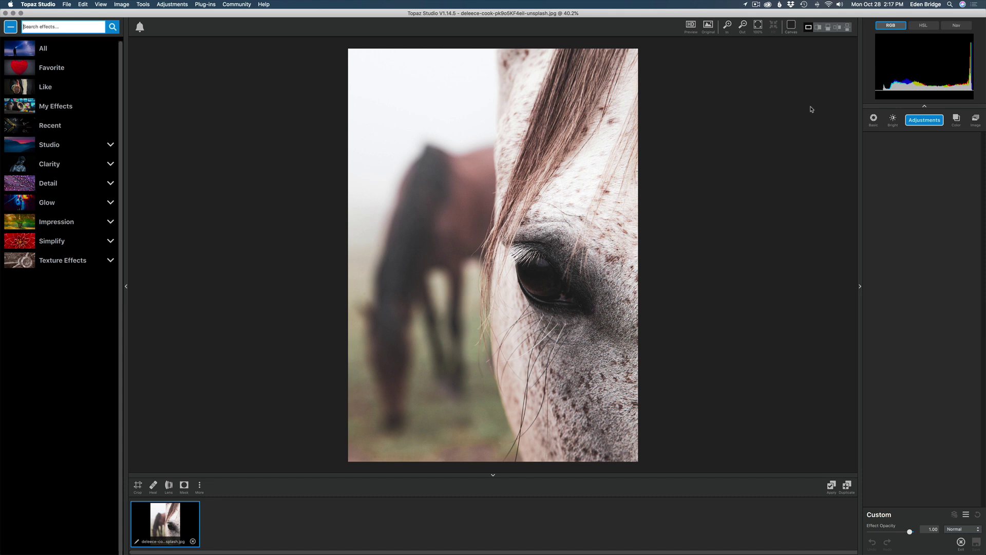
# Step: In Topaz Studio 1, list all effects, sorted A-Z and shown as small thumbnails
pyautogui.click(44, 49)
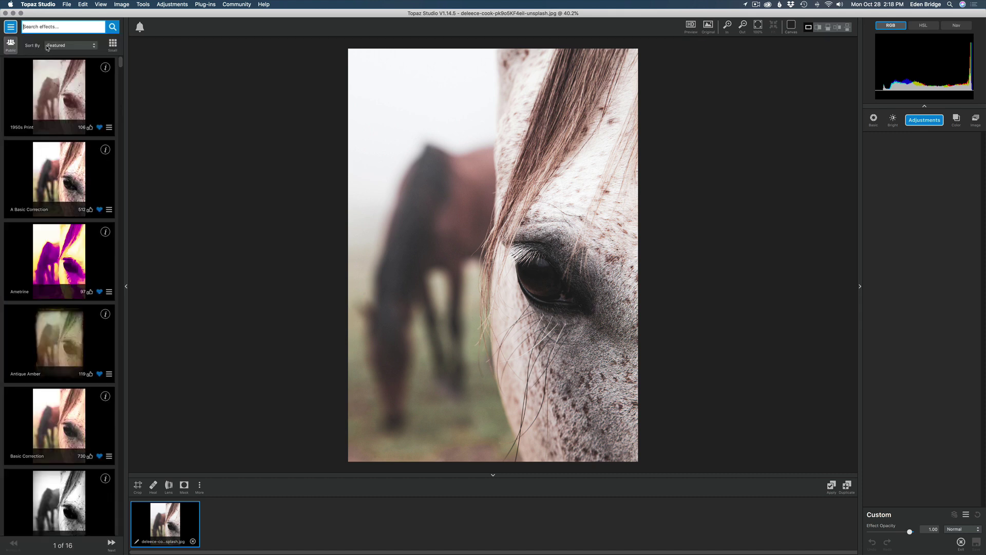
pyautogui.click(95, 47)
pyautogui.click(104, 51)
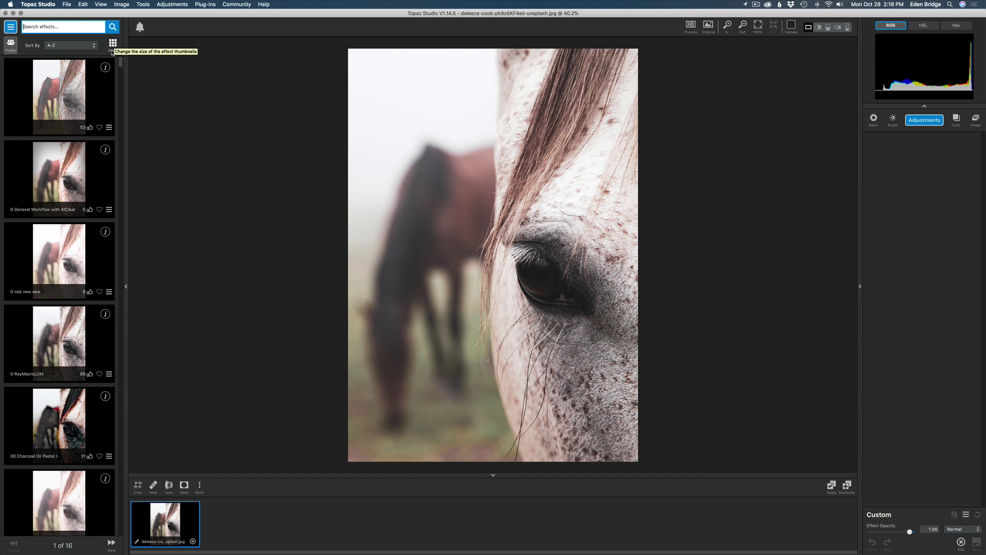
pyautogui.click(113, 45)
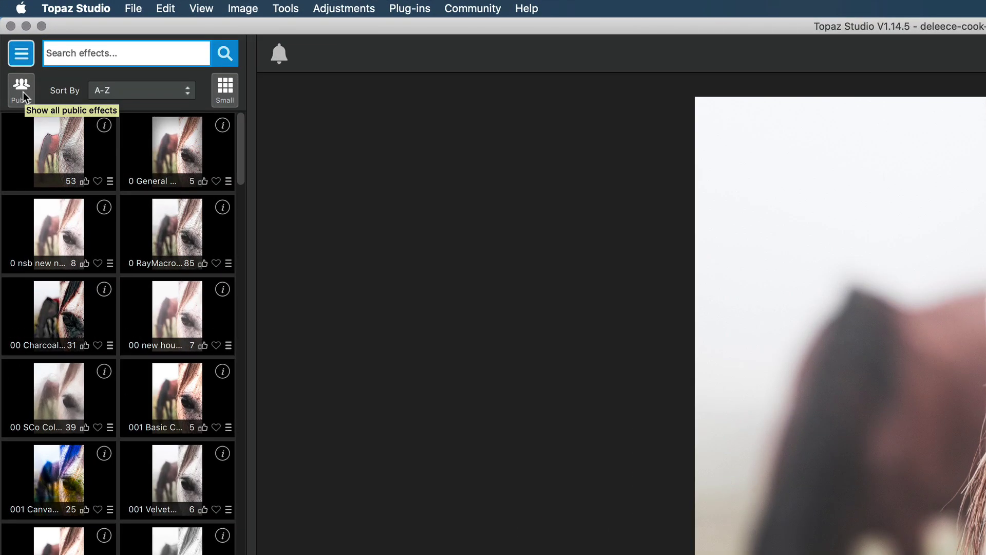
# Step: Hide the public effects, and remove and restore the favorite mark on the 1950s Print effect
pyautogui.click(18, 75)
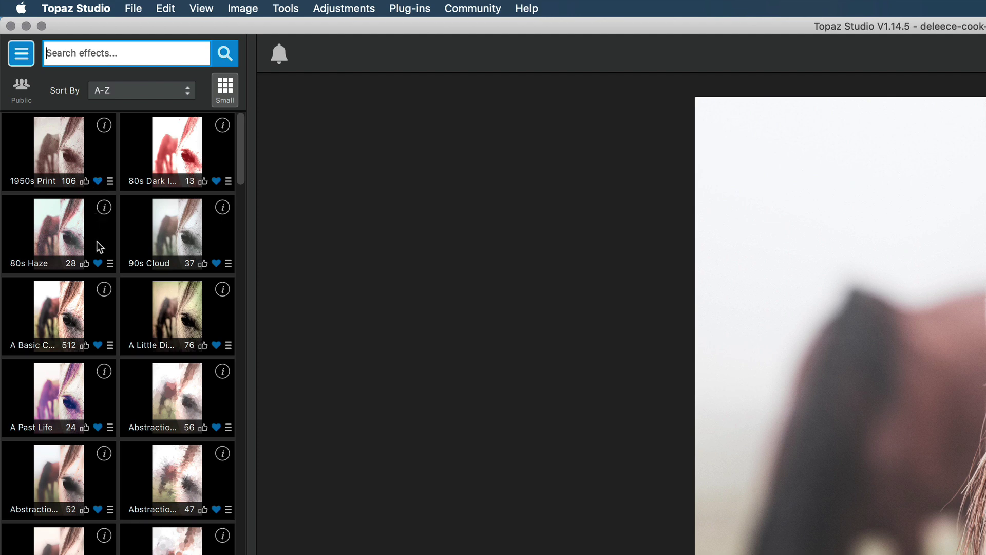
pyautogui.click(97, 182)
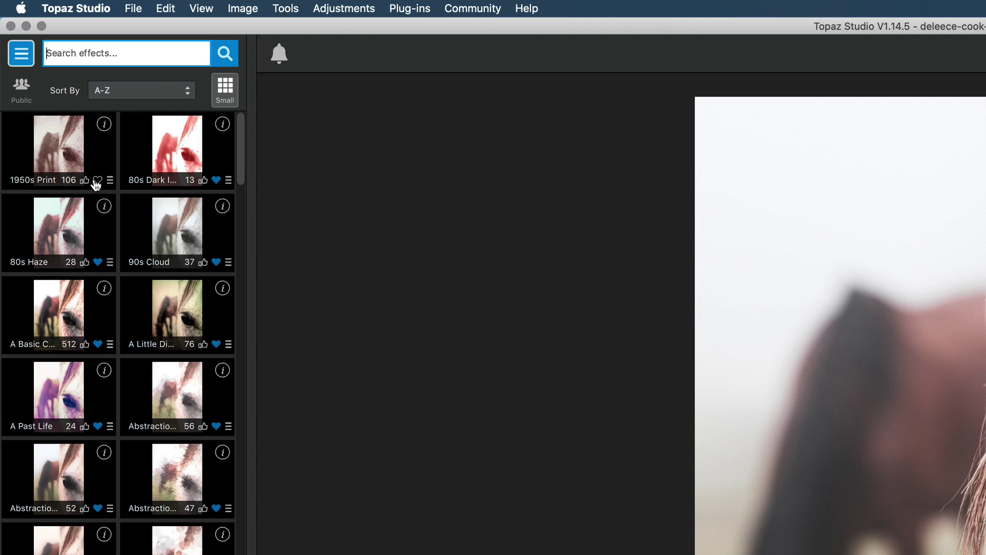
pyautogui.click(99, 183)
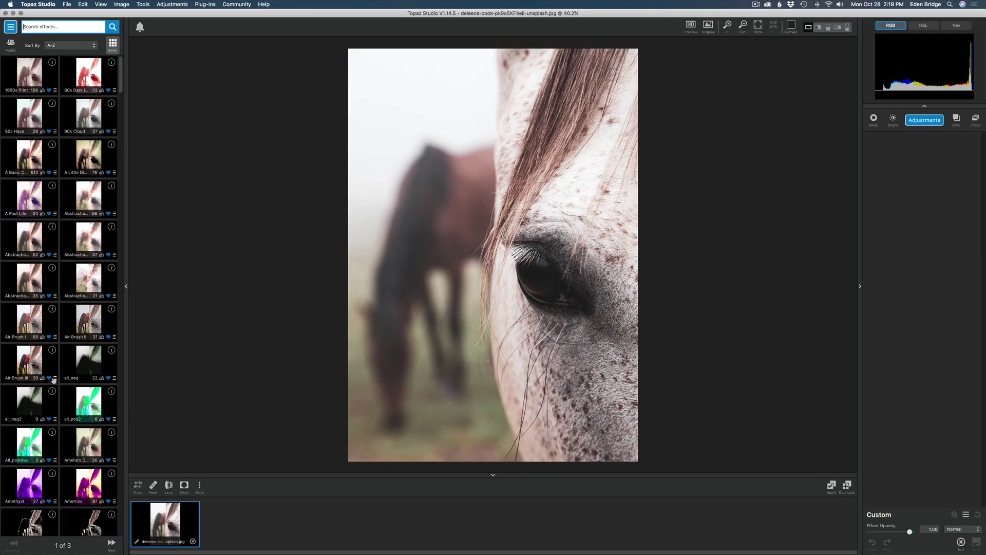
# Step: Look through the non-public effects from the first page to the third
pyautogui.scroll(-1, 105, 322)
pyautogui.scroll(-15, 105, 323)
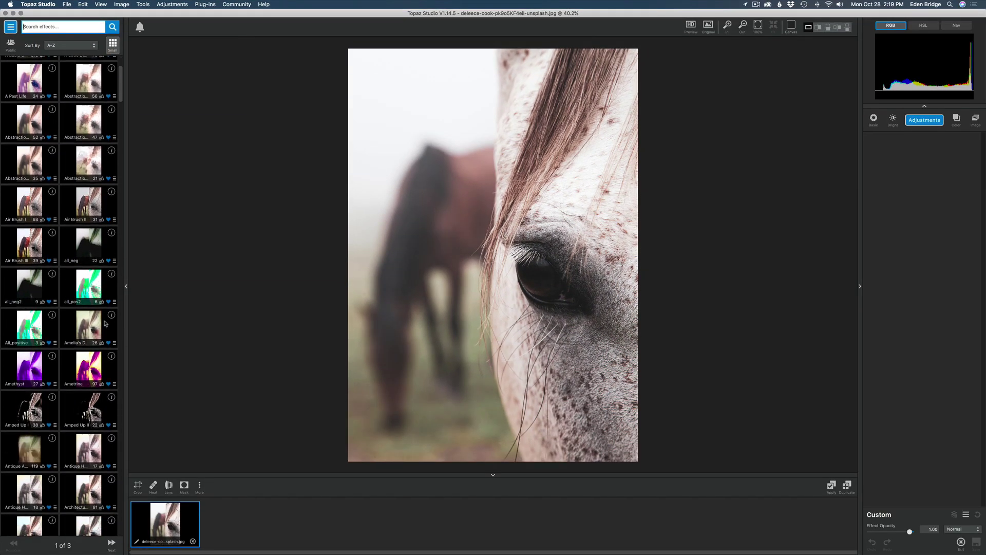
pyautogui.scroll(-15, 105, 322)
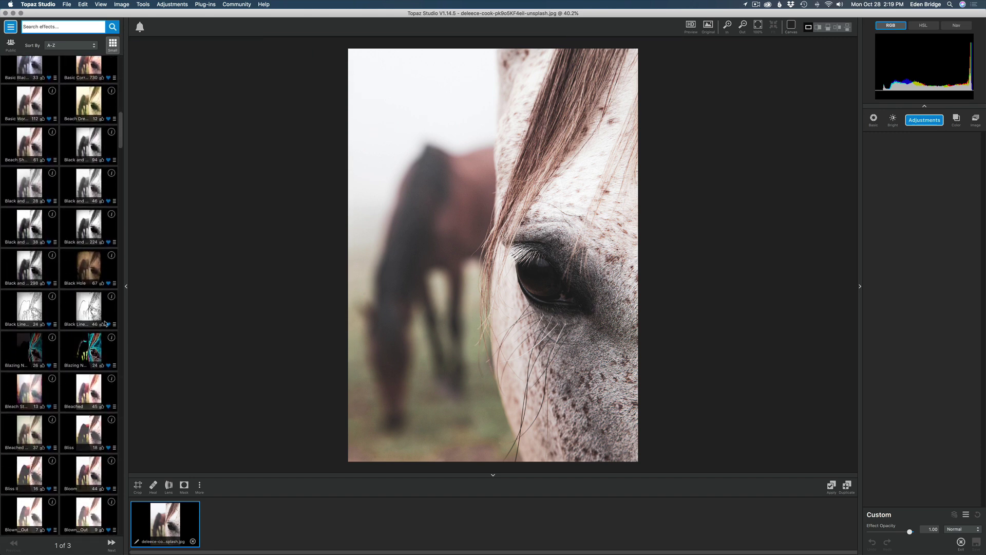
pyautogui.scroll(-15, 105, 322)
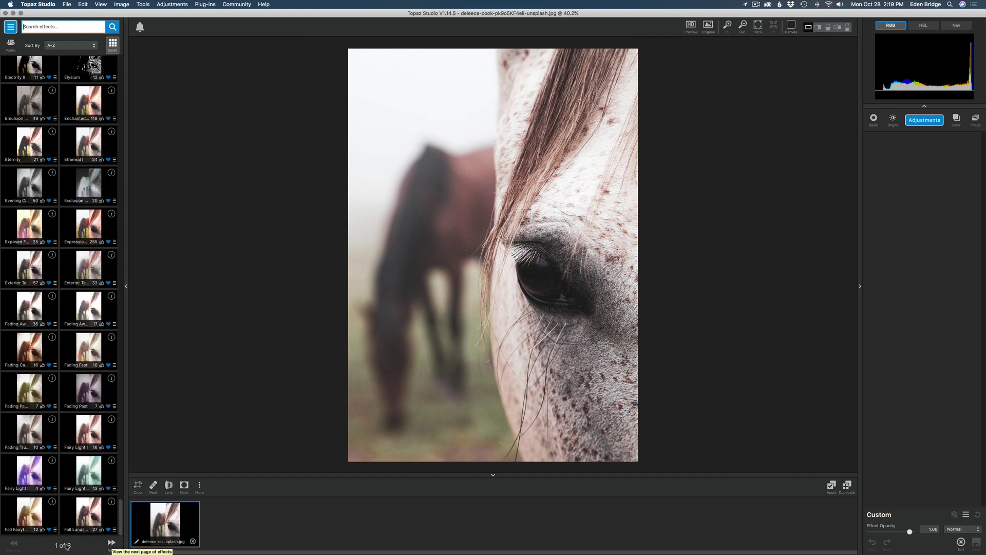
pyautogui.click(111, 542)
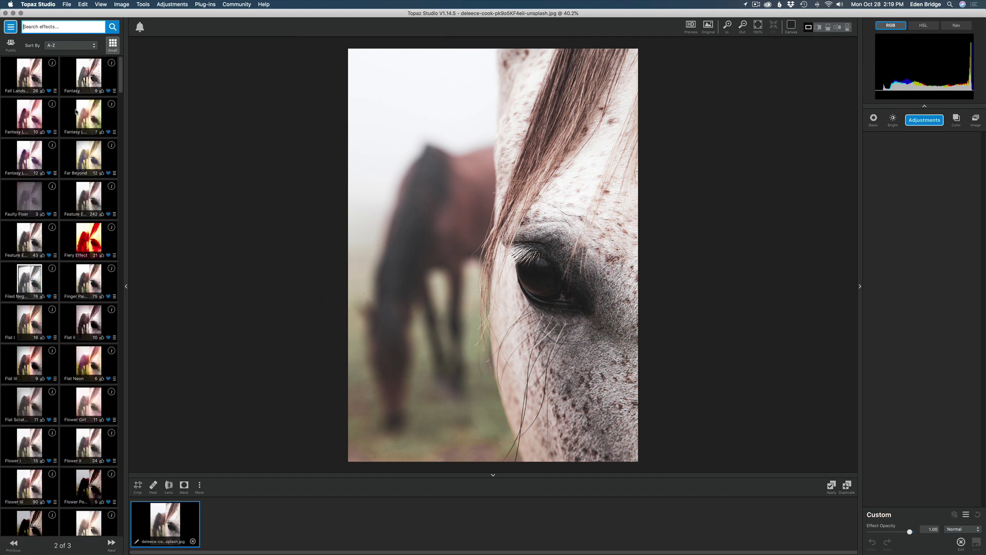
pyautogui.scroll(-15, 78, 113)
pyautogui.scroll(-20, 78, 115)
pyautogui.scroll(-10, 78, 115)
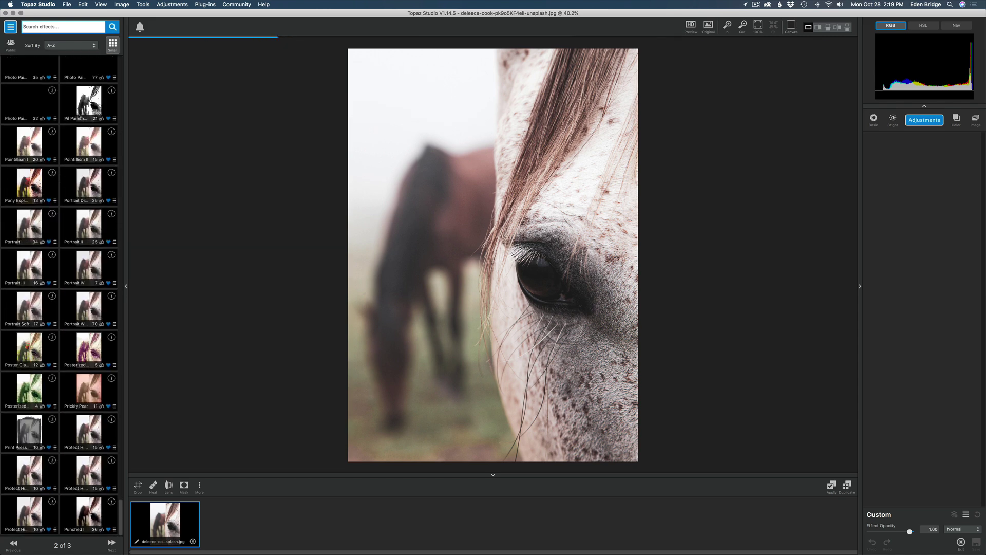
pyautogui.click(111, 544)
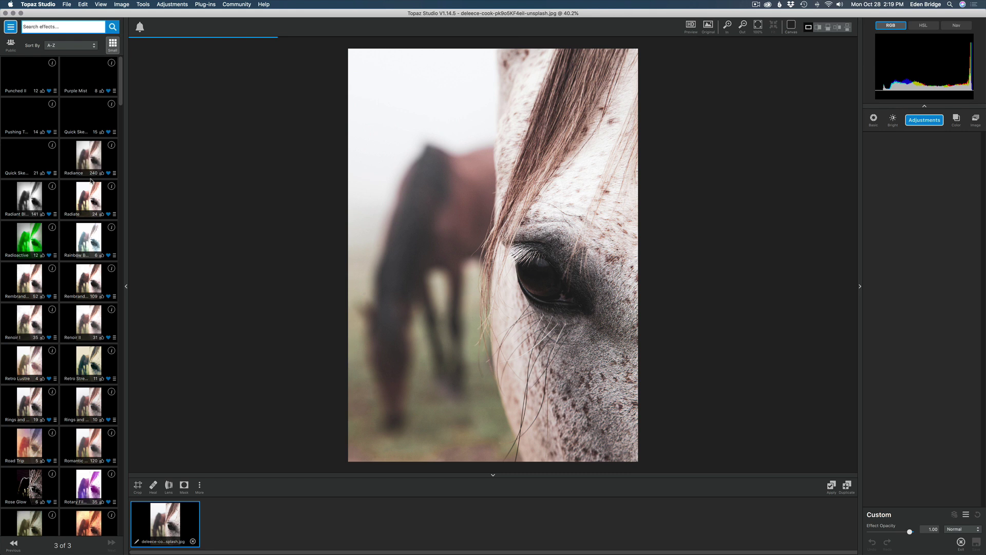
# Step: Include the public effects in the list again and quit Topaz Studio 1
pyautogui.click(11, 45)
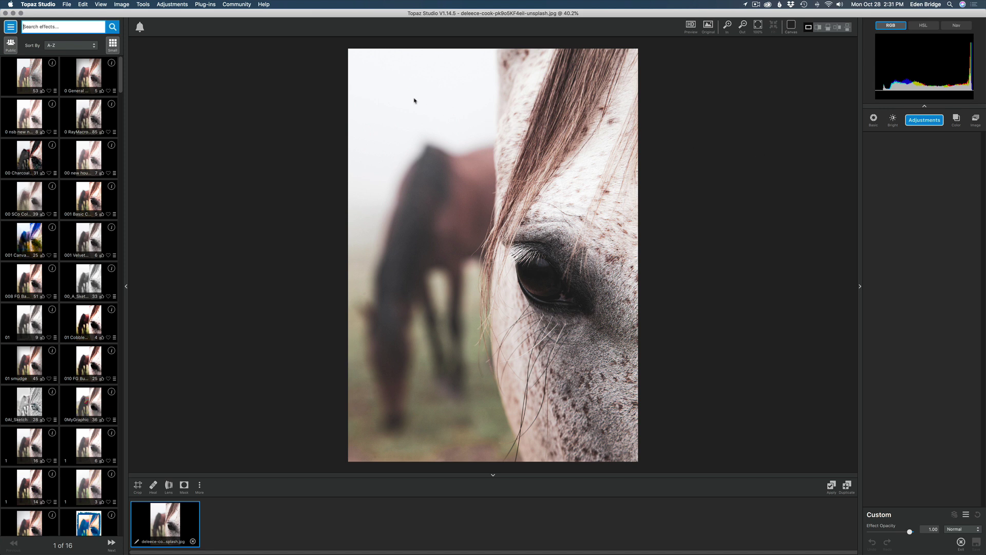
pyautogui.click(46, 4)
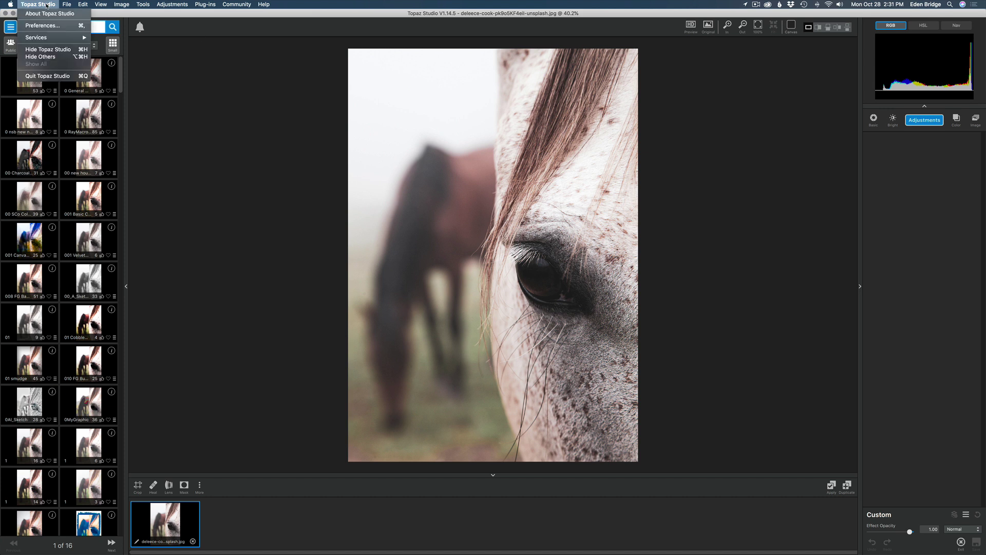
pyautogui.click(57, 76)
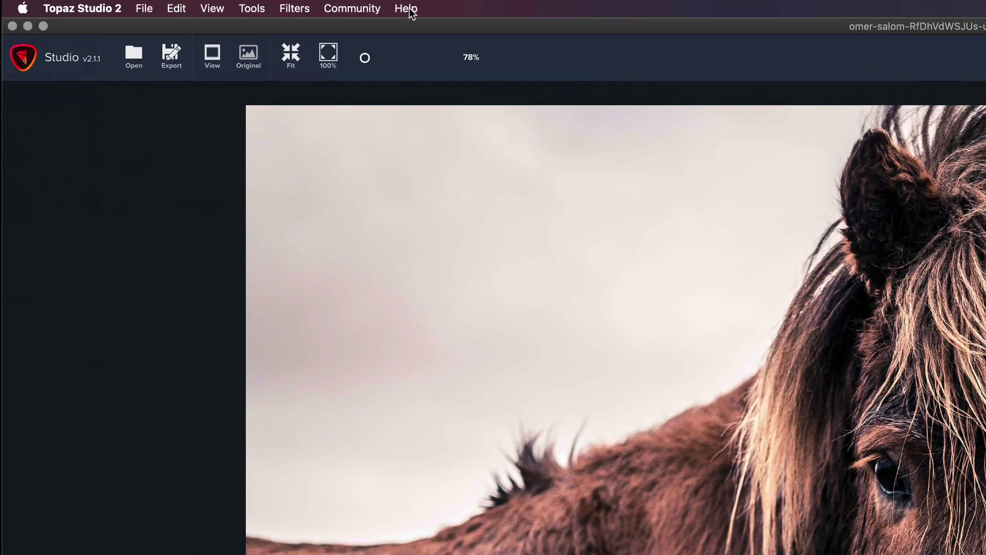
# Step: In Topaz Studio 2, start the migration of custom TS1 presets
pyautogui.click(408, 8)
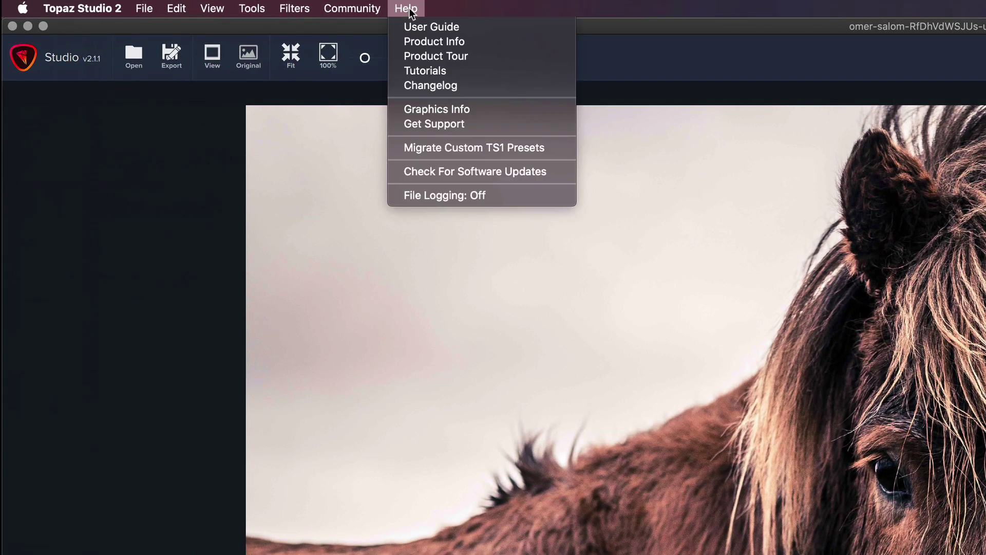
pyautogui.click(443, 147)
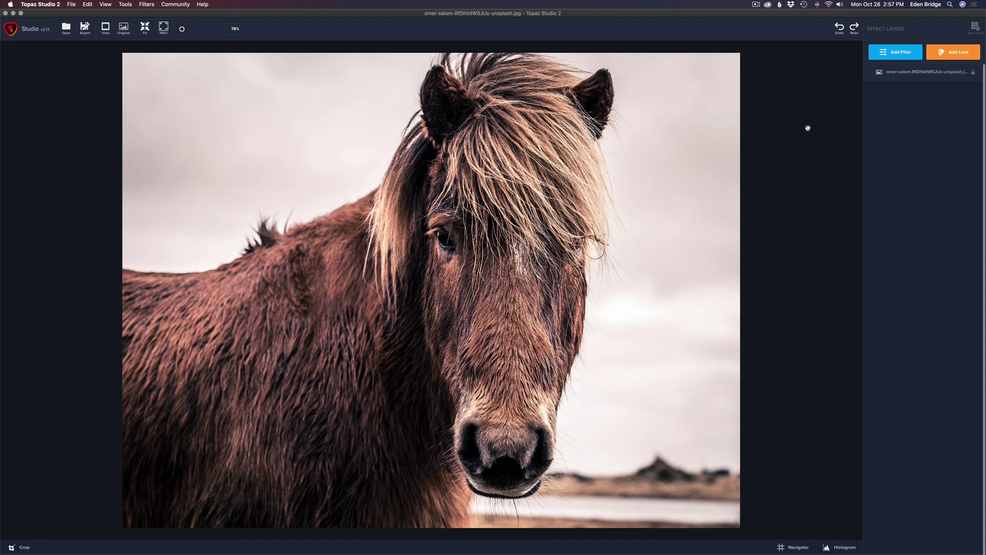
# Step: Add a Precision Detail filter to the horse photo and examine its available presets
pyautogui.click(904, 54)
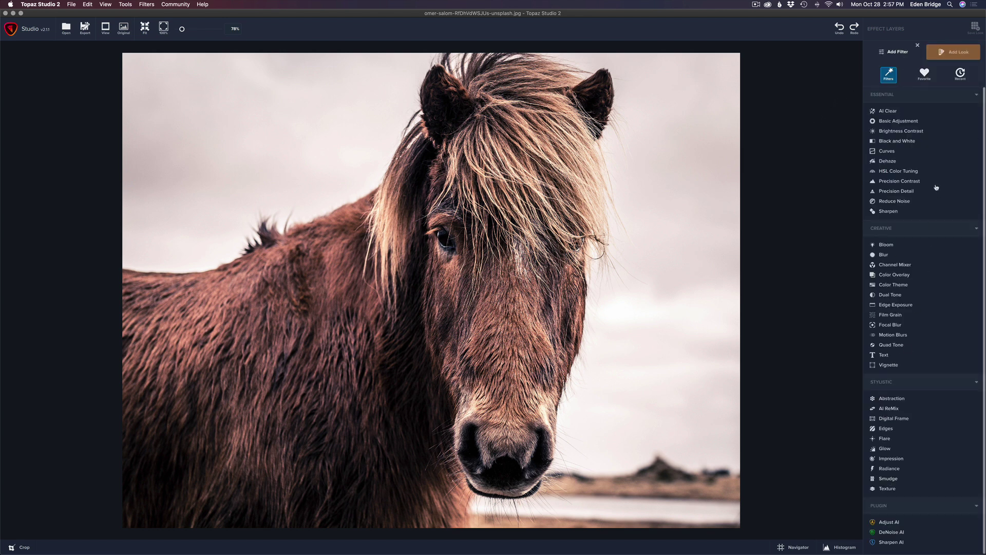
pyautogui.click(898, 192)
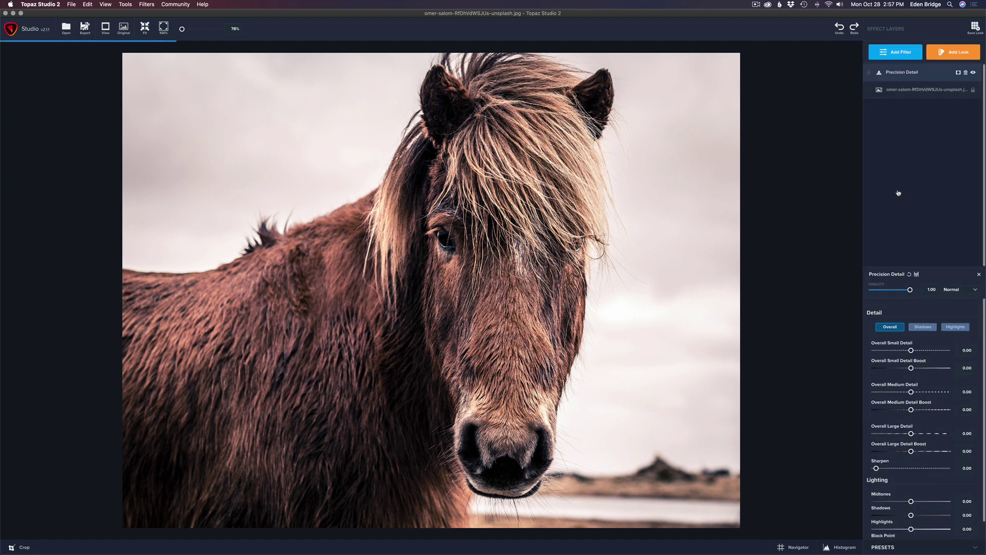
pyautogui.click(885, 546)
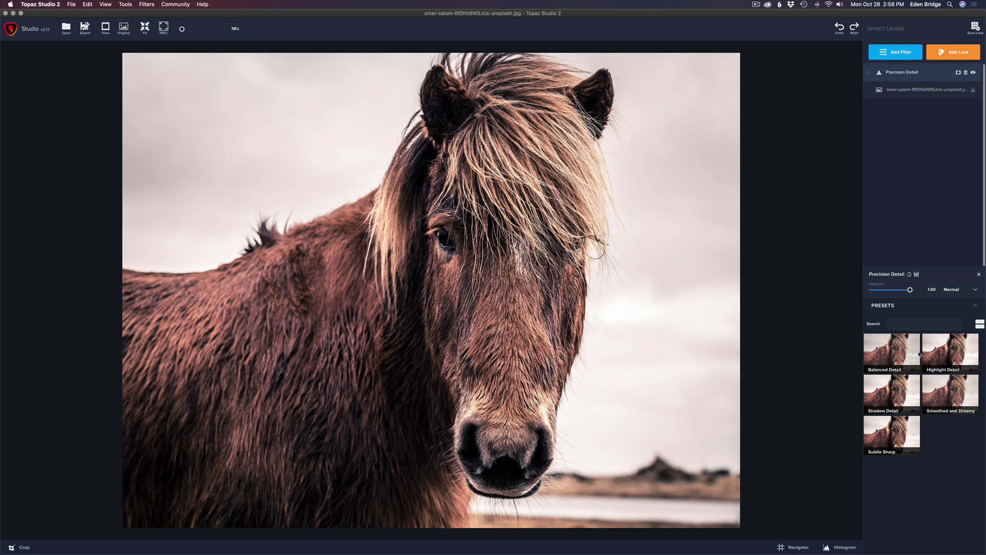
pyautogui.click(914, 307)
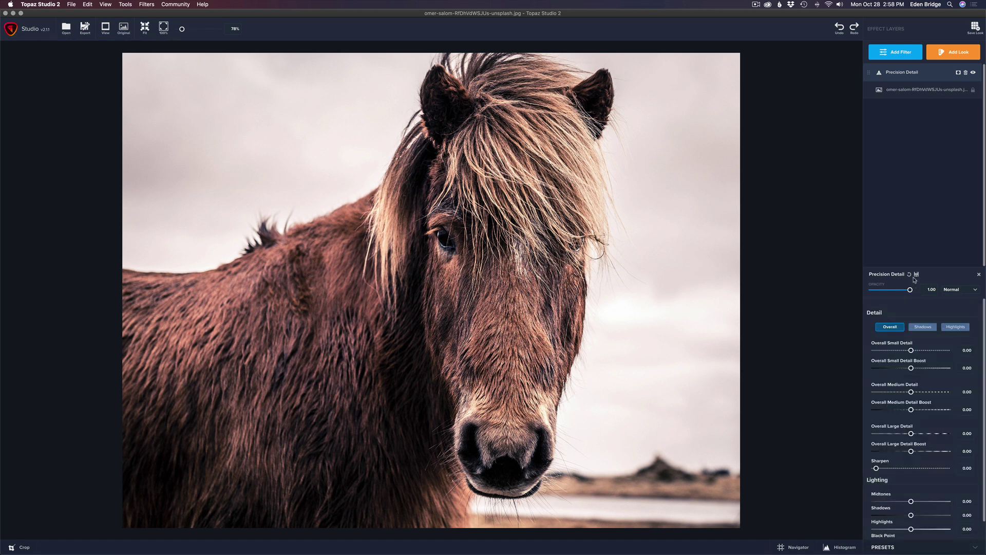
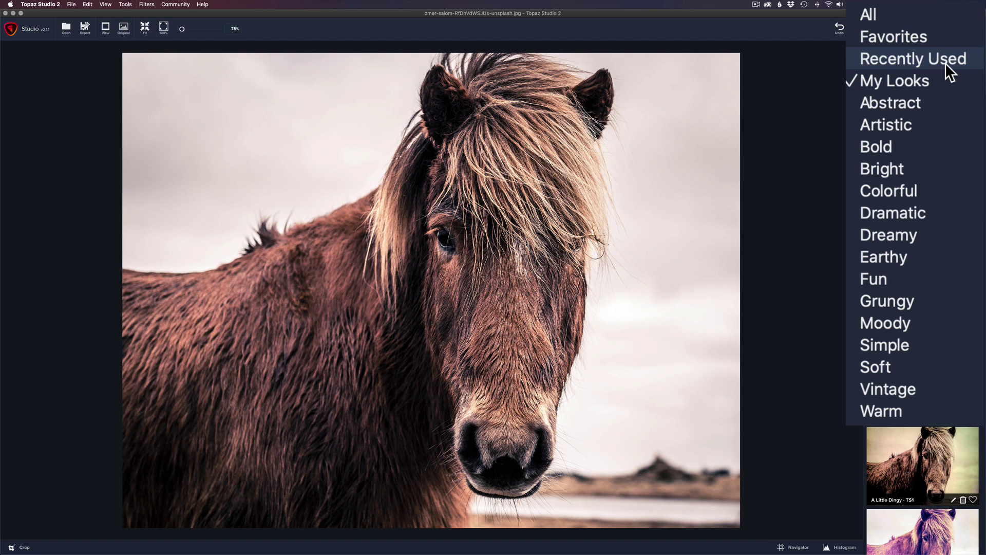
# Step: Set the look category to My Looks and look through the migrated TS1 looks
pyautogui.click(895, 77)
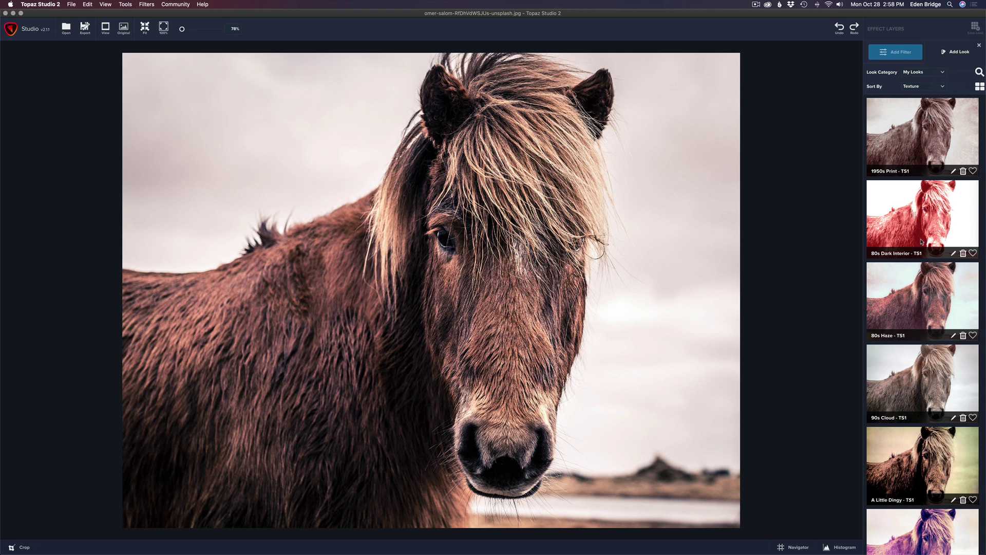
pyautogui.scroll(-6, 922, 230)
pyautogui.scroll(-1, 920, 230)
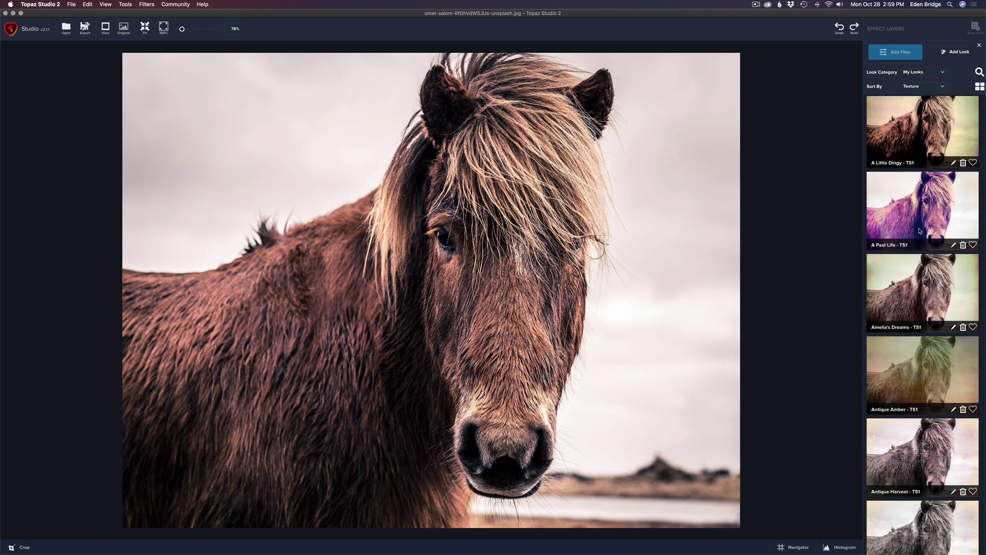
pyautogui.scroll(7, 920, 231)
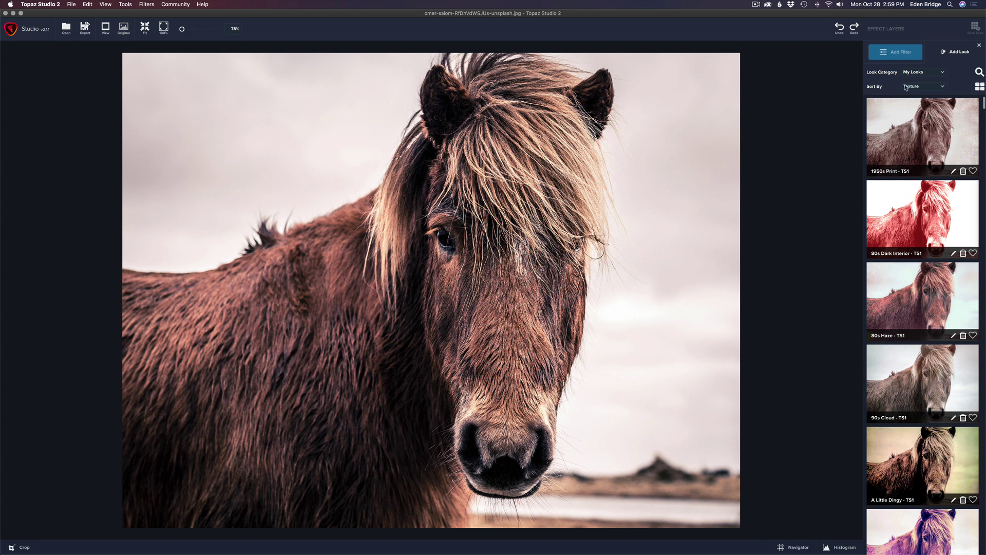
# Step: Sort the My Looks collection by Impression and look through the listed looks
pyautogui.click(943, 89)
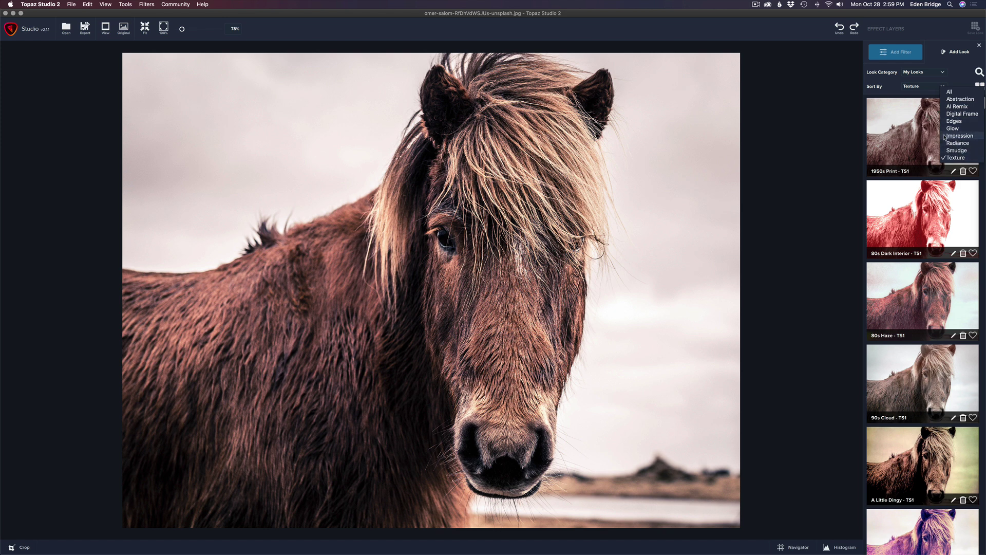
pyautogui.click(960, 136)
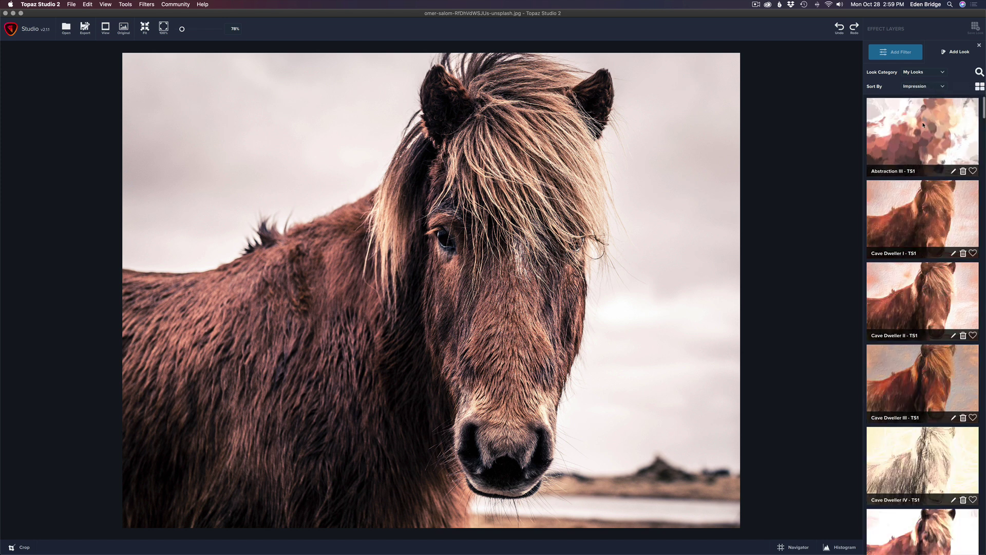
pyautogui.scroll(-5, 924, 183)
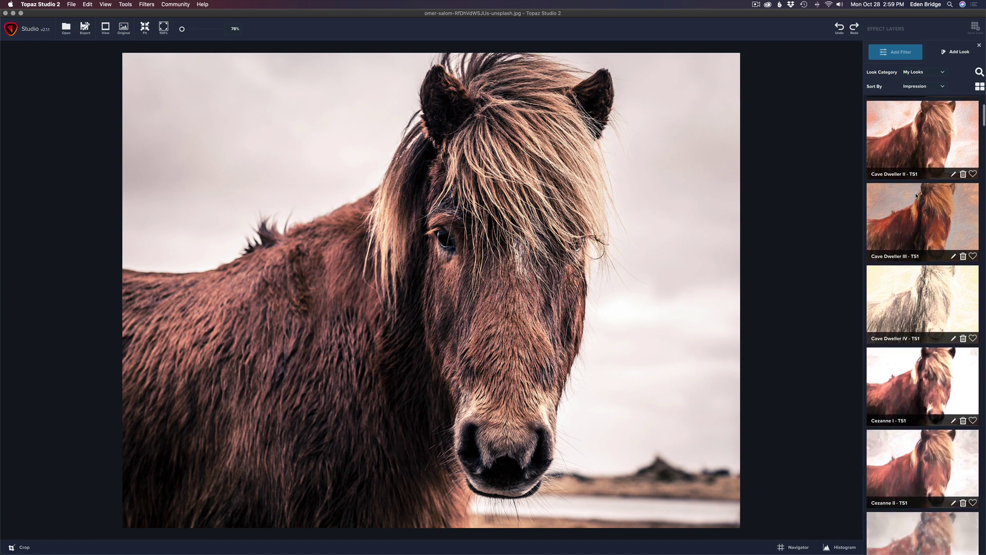
pyautogui.scroll(-15, 917, 197)
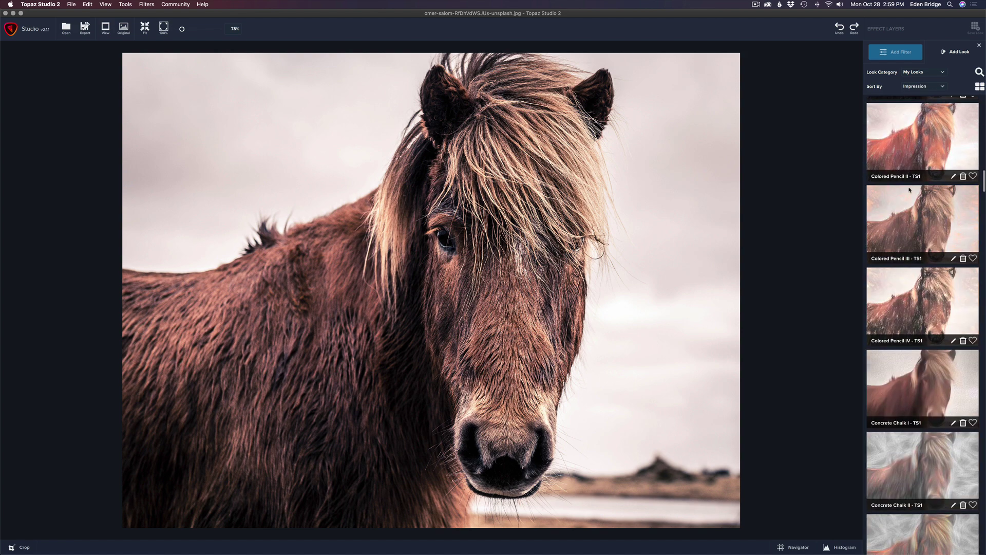
pyautogui.scroll(15, 910, 189)
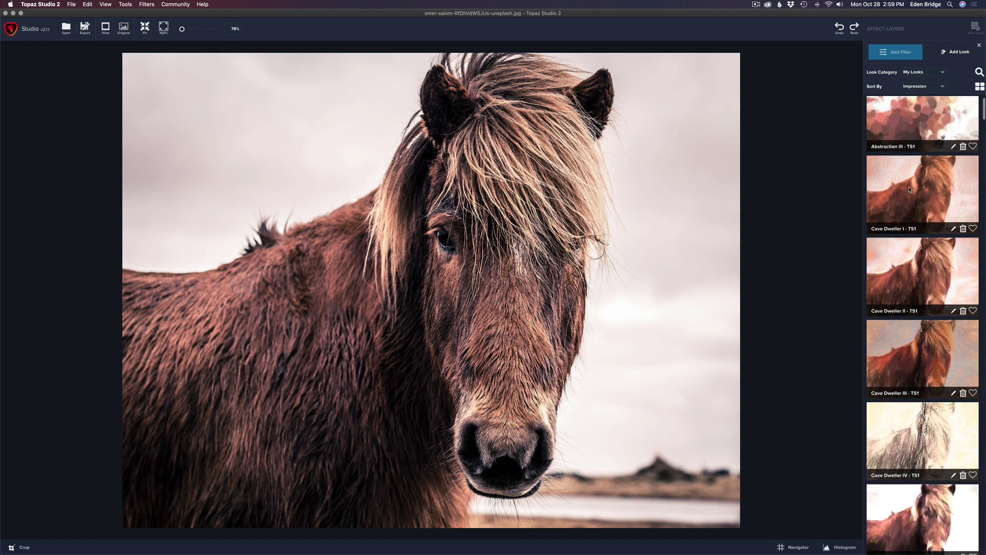
pyautogui.scroll(2, 910, 190)
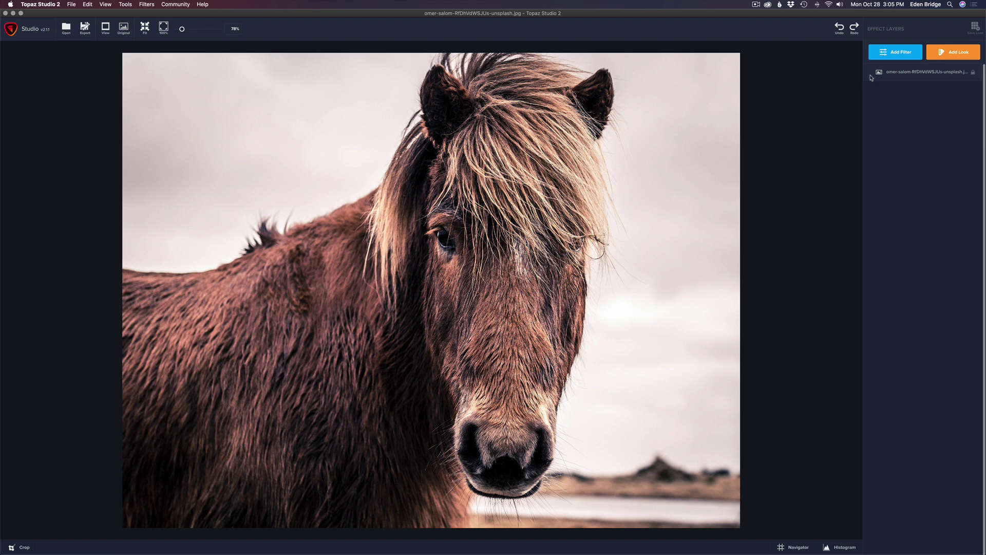
# Step: Add a Texture filter to the horse photo and open its texture and category manager
pyautogui.click(908, 52)
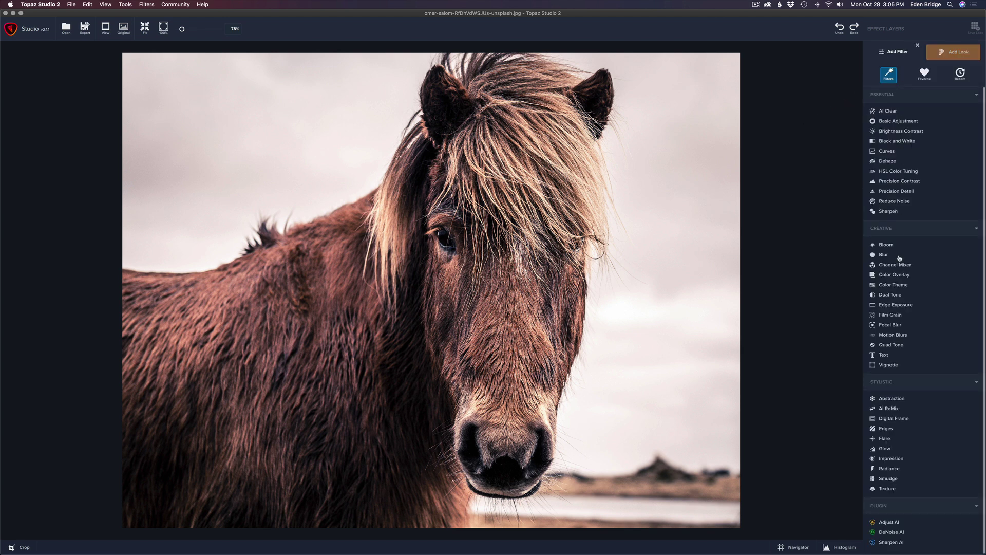
pyautogui.click(895, 490)
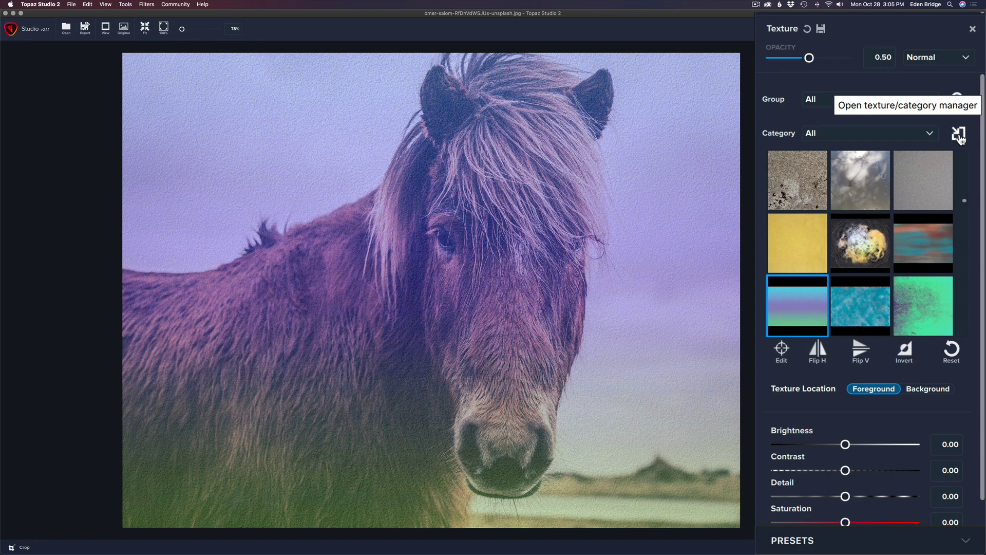
pyautogui.click(972, 329)
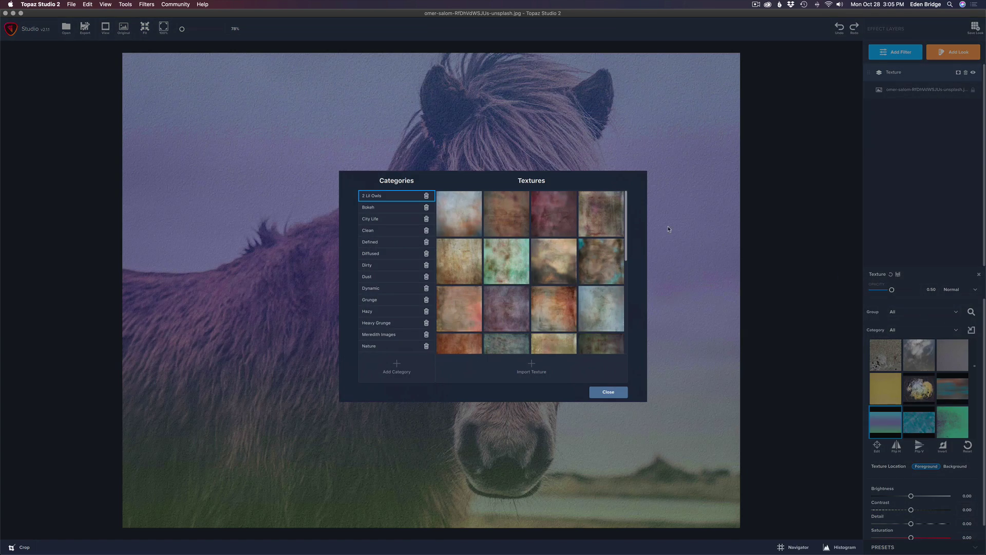
# Step: Create a new texture category named Fly Edges
pyautogui.click(403, 367)
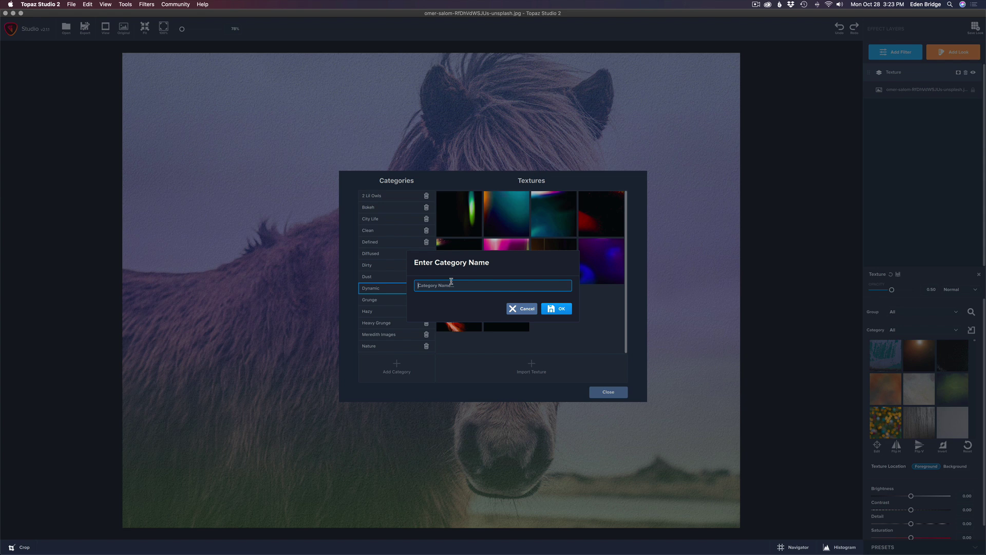
pyautogui.write('Fly Edges')
pyautogui.click(562, 309)
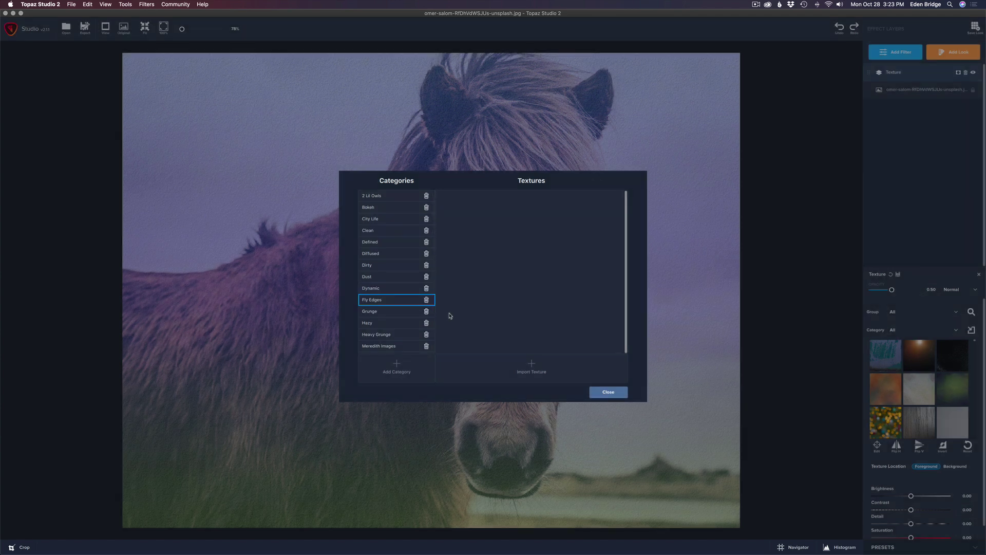
# Step: Start a texture import into the Fly Edges category and browse OWC HD to the Fly Edges folder within Fly Paper Textures
pyautogui.click(532, 364)
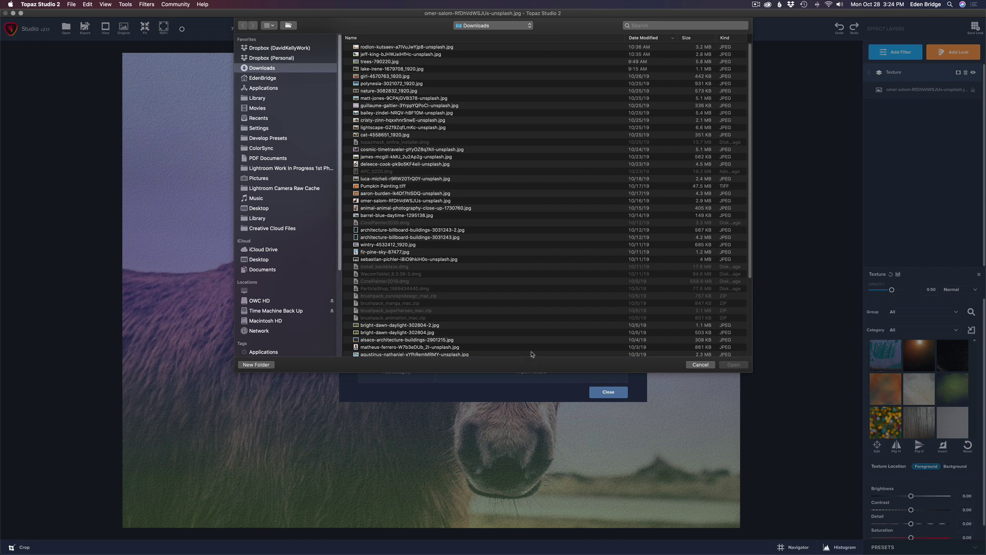
pyautogui.click(260, 302)
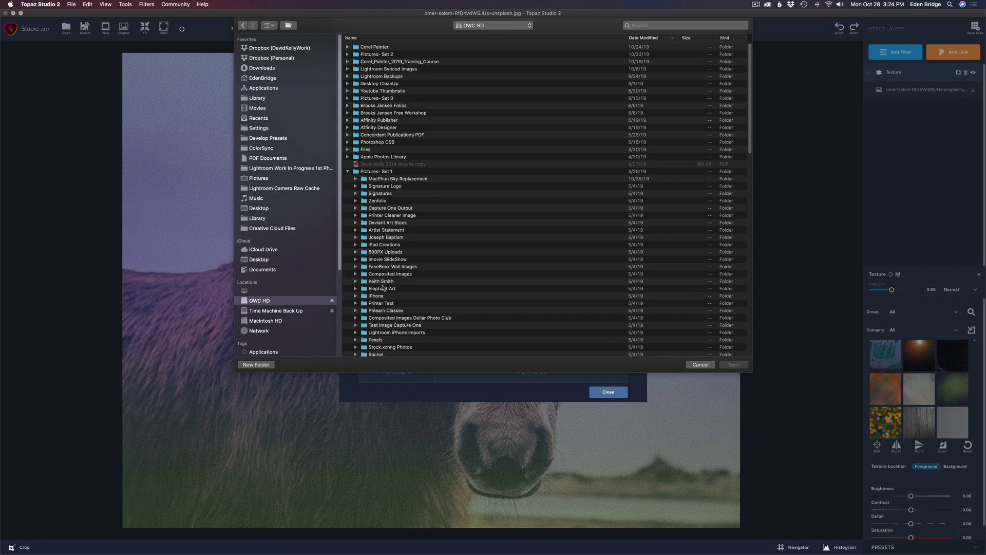
pyautogui.scroll(-3, 383, 288)
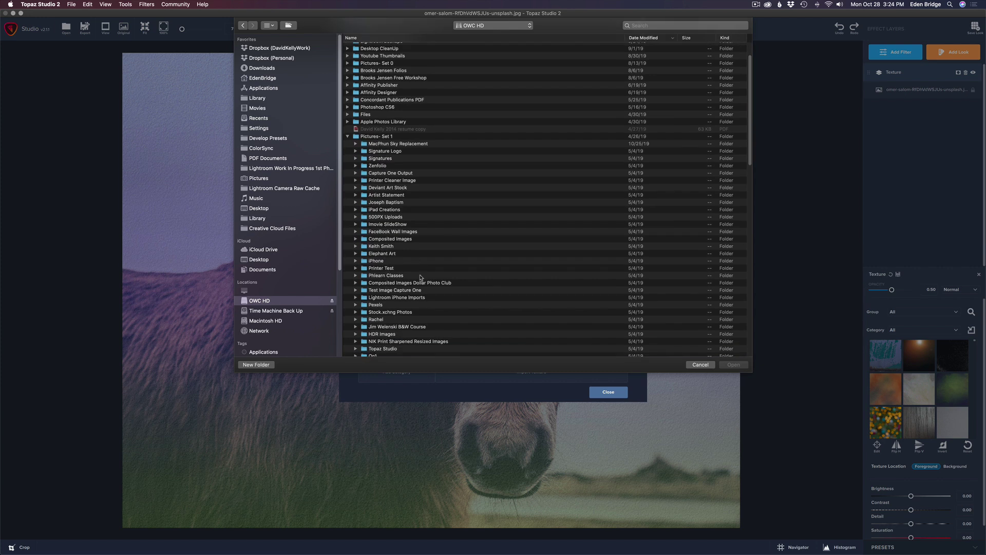
pyautogui.scroll(-5, 420, 278)
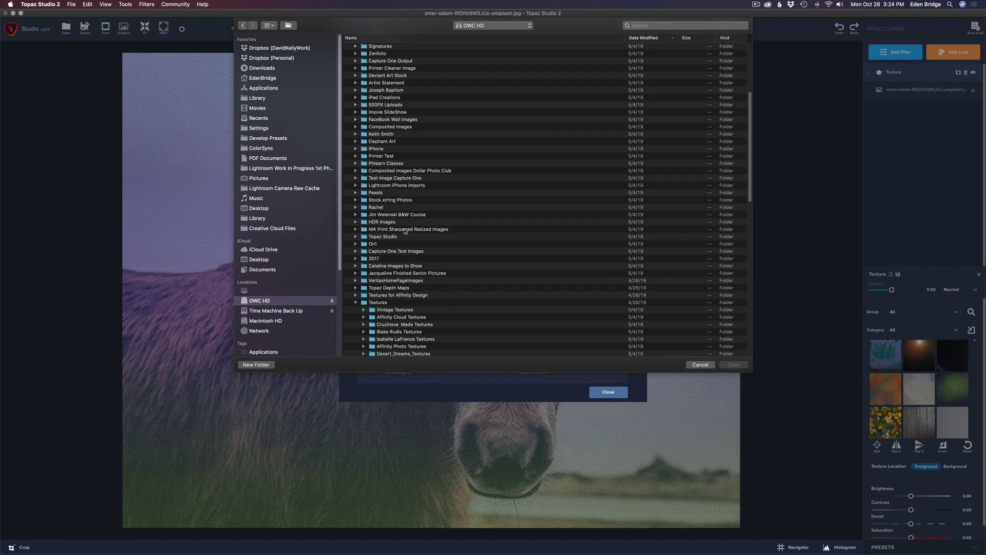
pyautogui.scroll(-6, 396, 231)
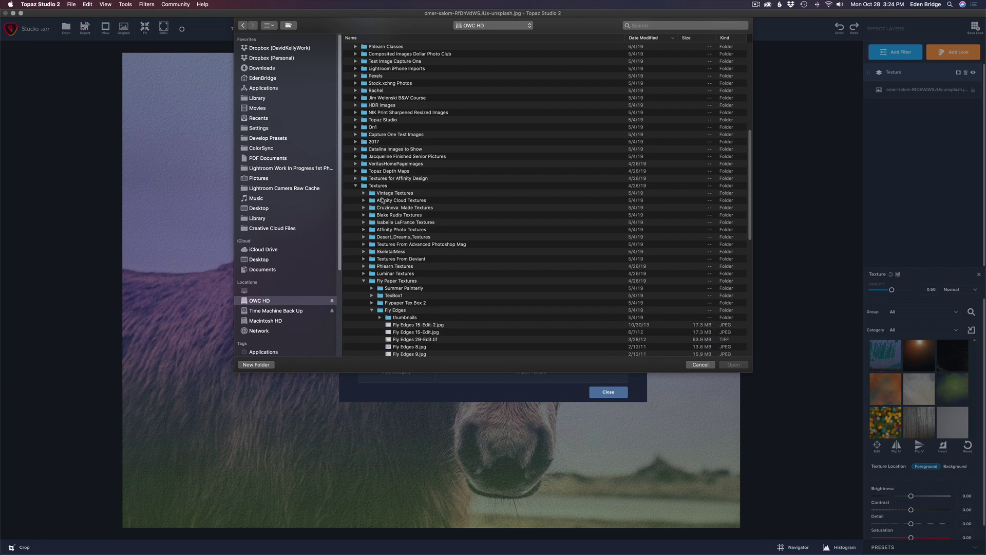
pyautogui.scroll(-5, 385, 202)
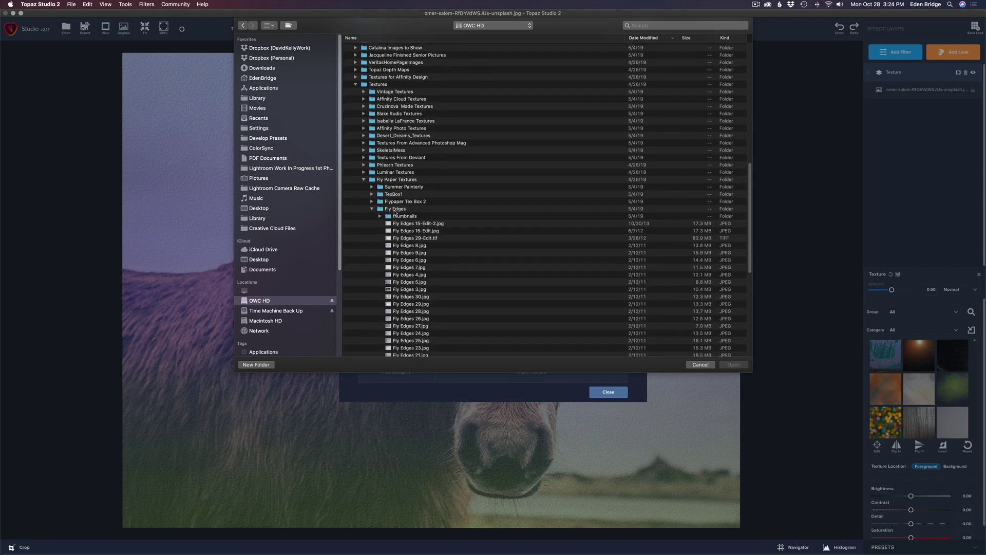
pyautogui.scroll(-1, 437, 247)
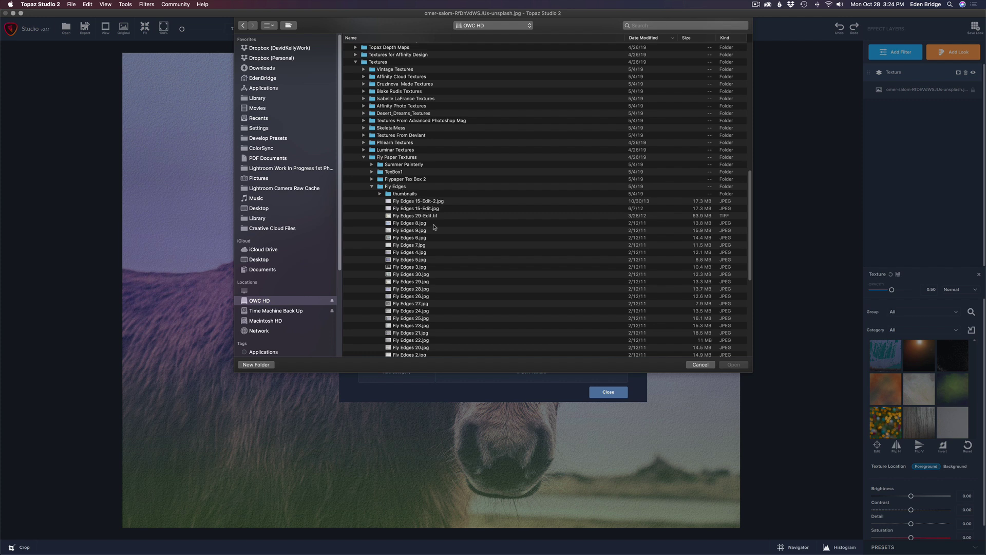
pyautogui.scroll(-5, 434, 227)
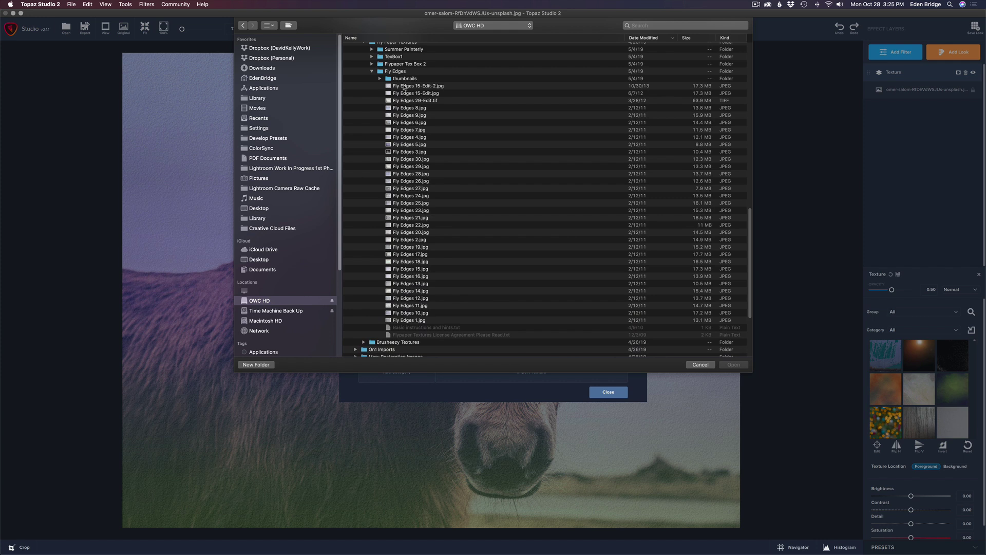
# Step: Import all images from Fly Edges 15-Edit-2.jpg through Fly Edges 1.jpg and close the texture manager
pyautogui.click(404, 88)
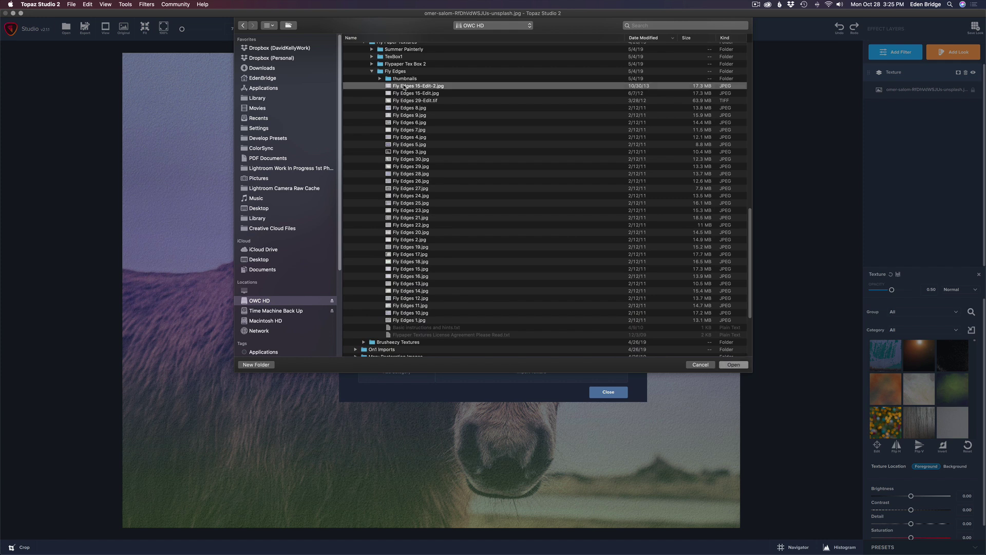
pyautogui.keyDown('shift'); pyautogui.click(409, 320); pyautogui.keyUp('shift')
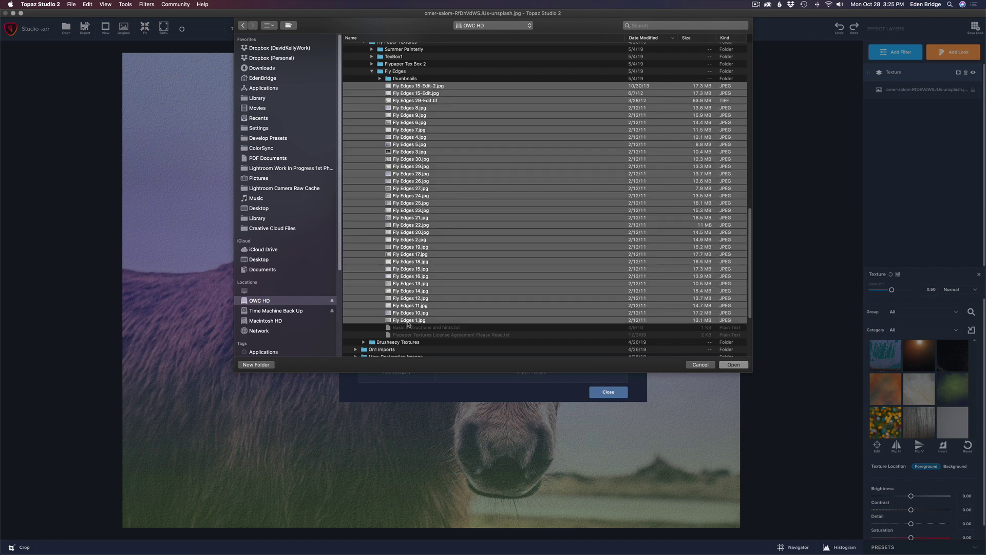
pyautogui.click(733, 365)
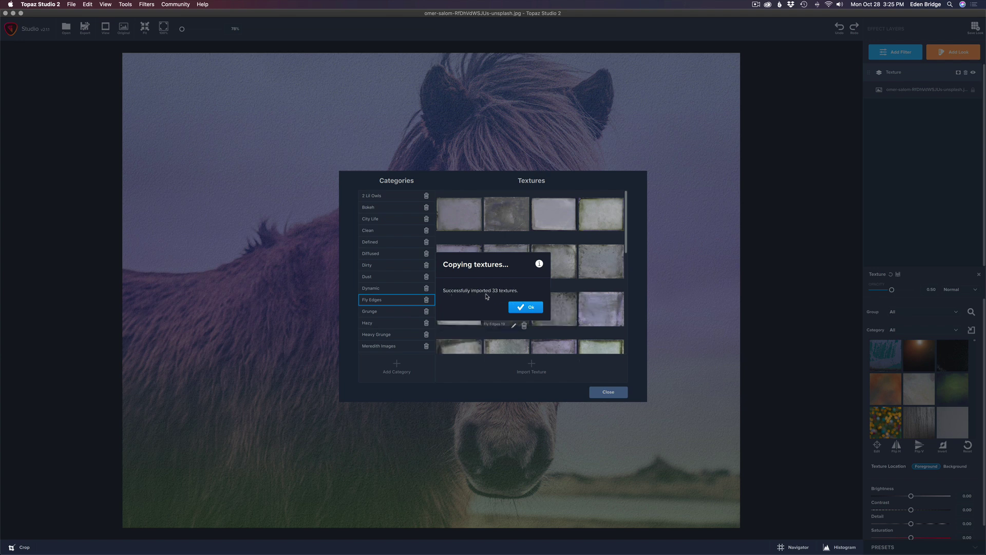
pyautogui.click(531, 308)
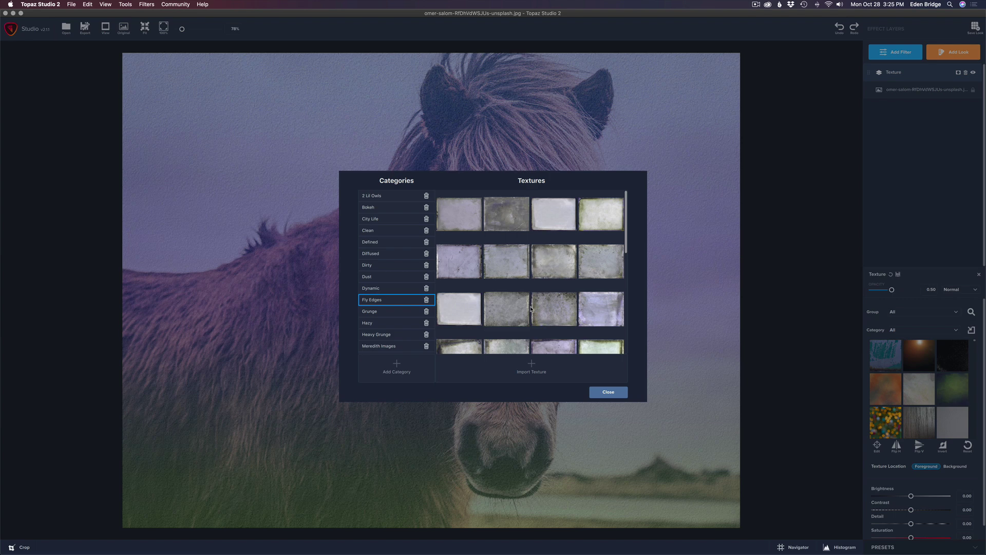
pyautogui.click(618, 395)
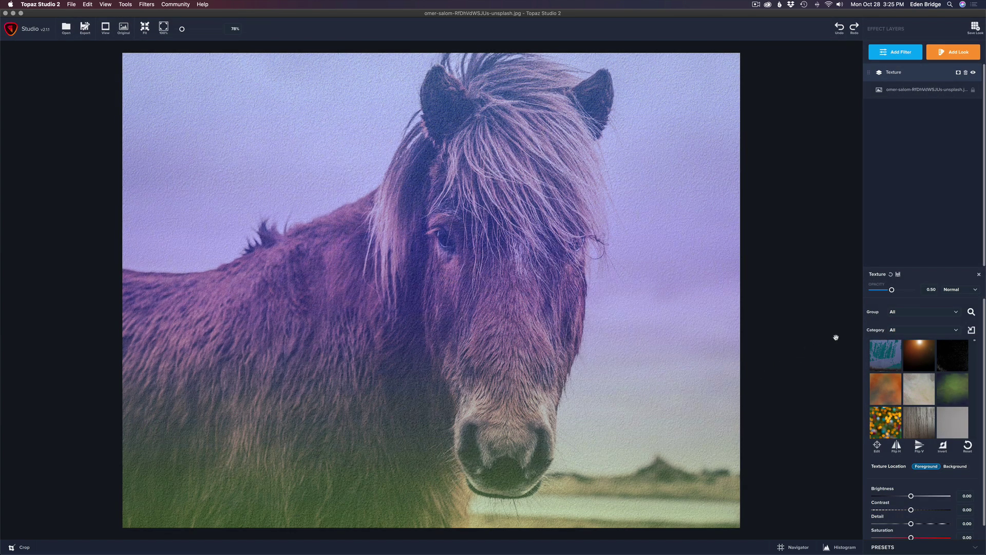
# Step: Keep the texture group at All and set the texture category to Fly Edges
pyautogui.click(957, 314)
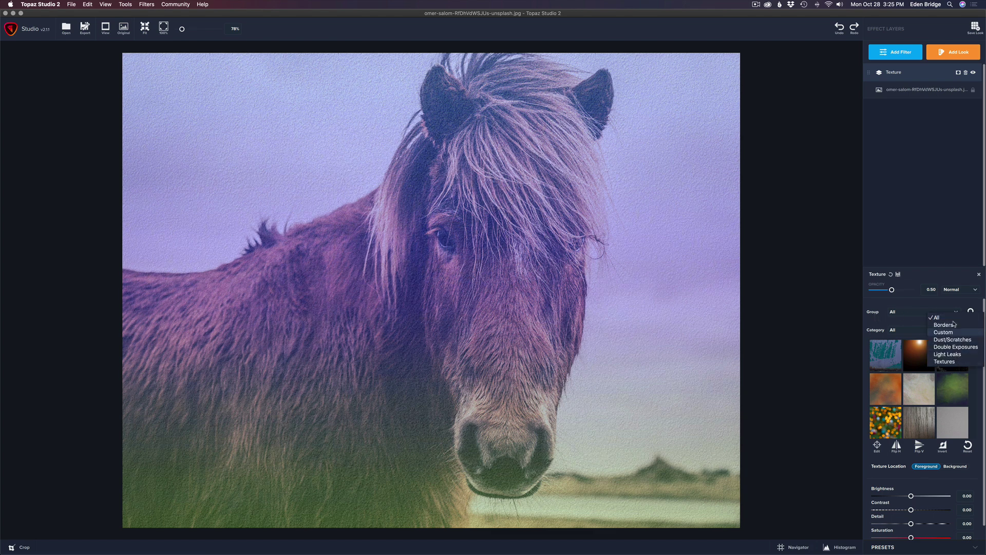
pyautogui.click(950, 319)
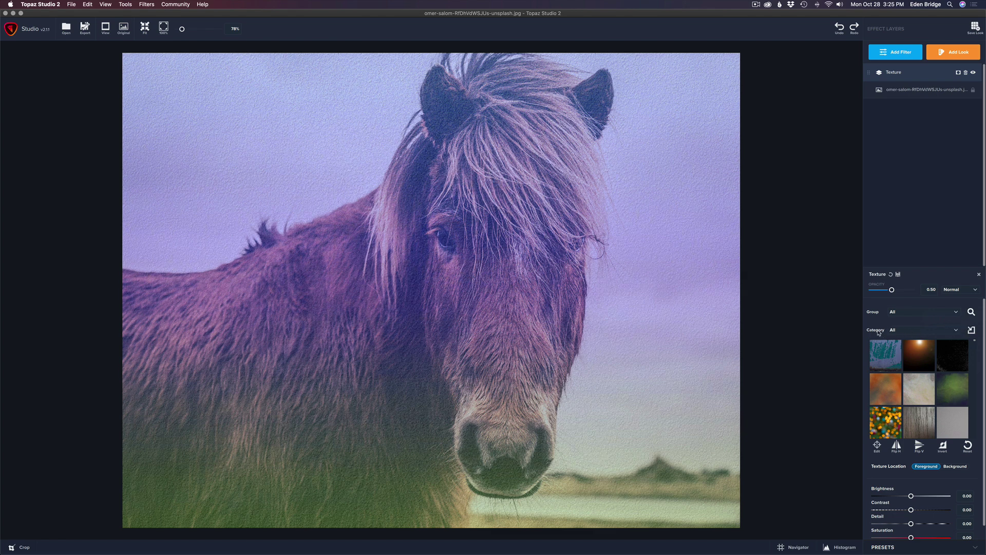
pyautogui.click(957, 332)
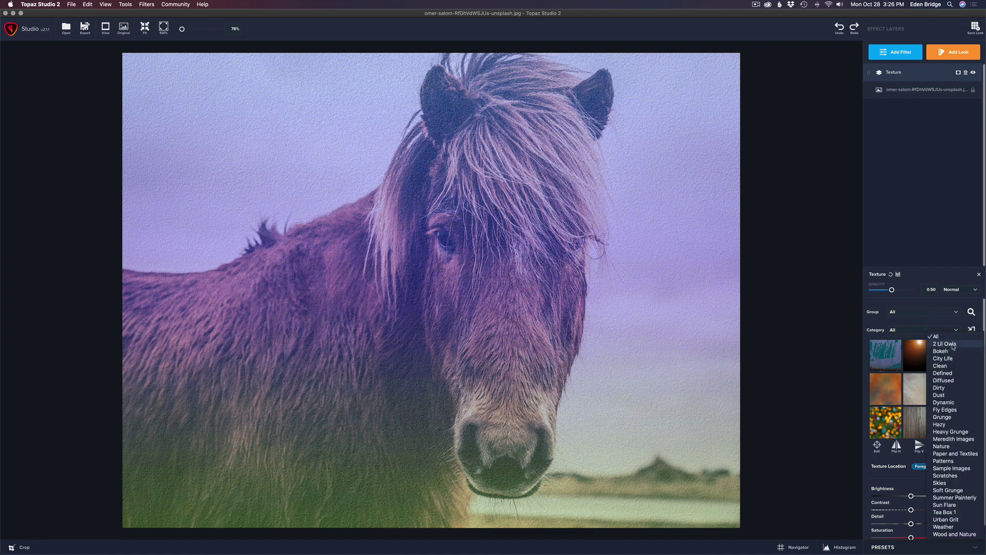
pyautogui.click(952, 410)
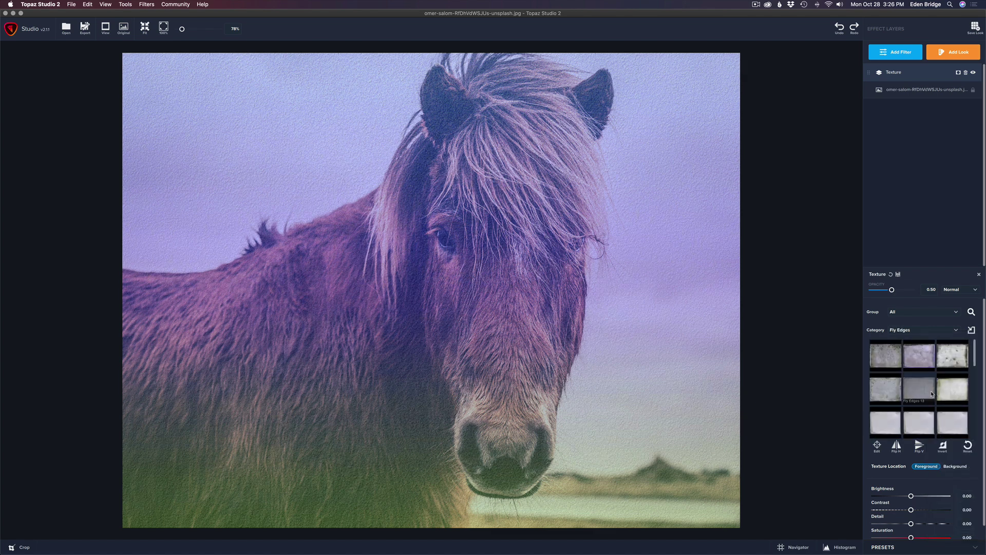
# Step: Apply a greenish, worn-edged Fly Edges texture to the horse photo and set its blend mode to Multiply
pyautogui.scroll(5, 931, 394)
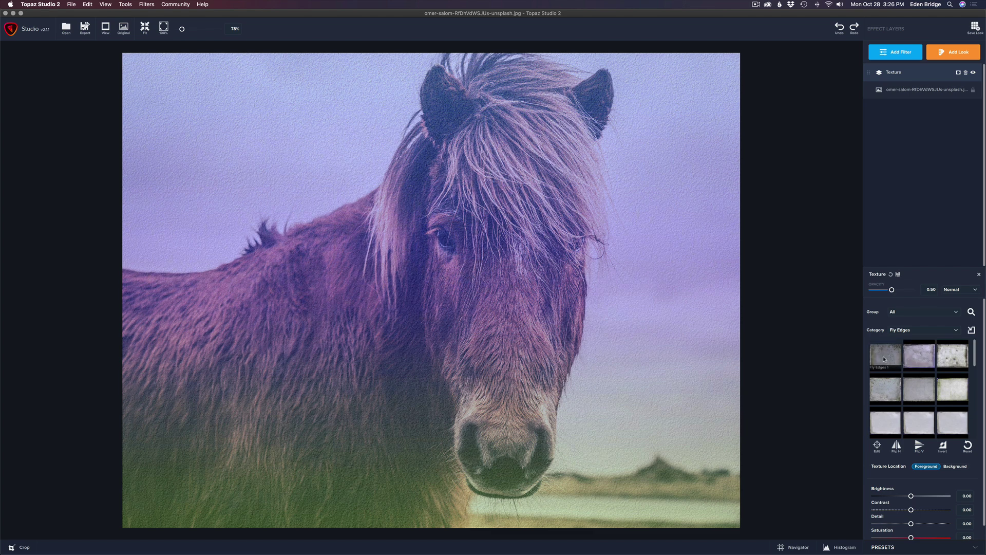
pyautogui.scroll(-4, 951, 383)
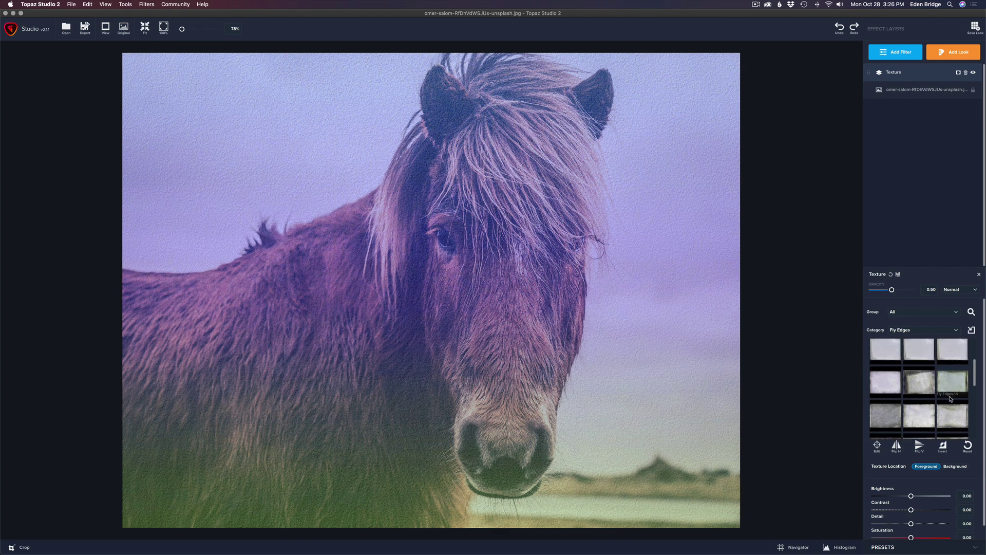
pyautogui.click(955, 386)
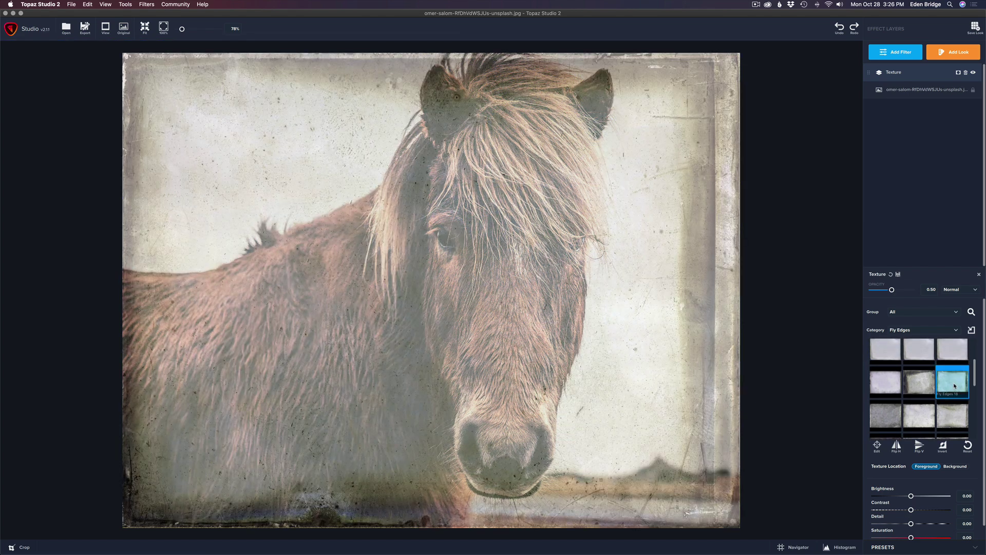
pyautogui.click(975, 290)
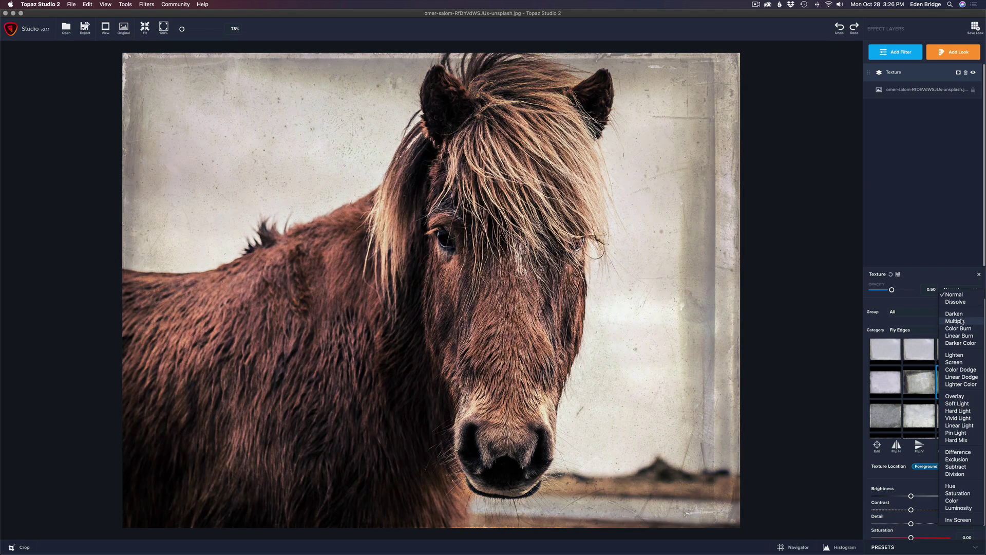
pyautogui.click(956, 321)
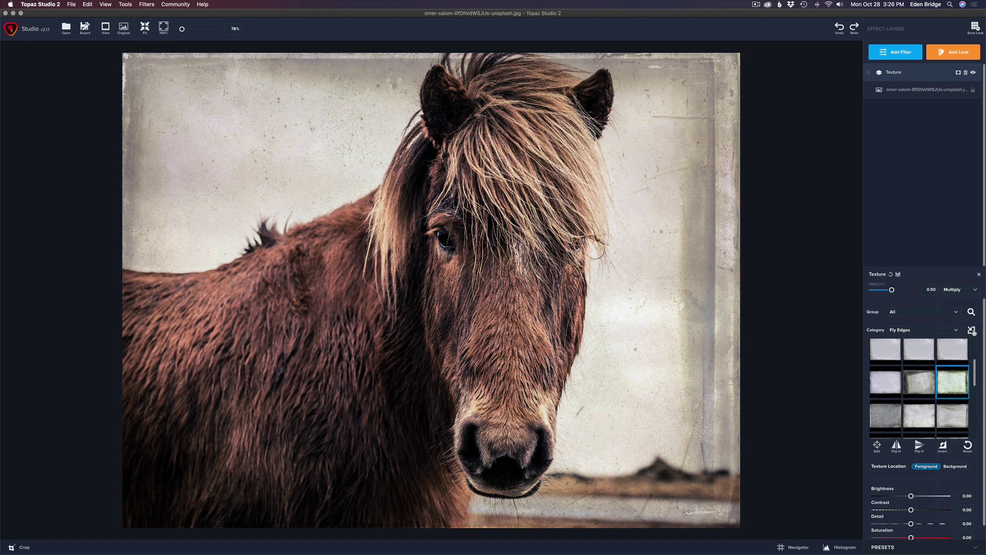
# Step: Reopen the texture manager, cancel adding another category, and view the textures in the Nature category
pyautogui.click(973, 331)
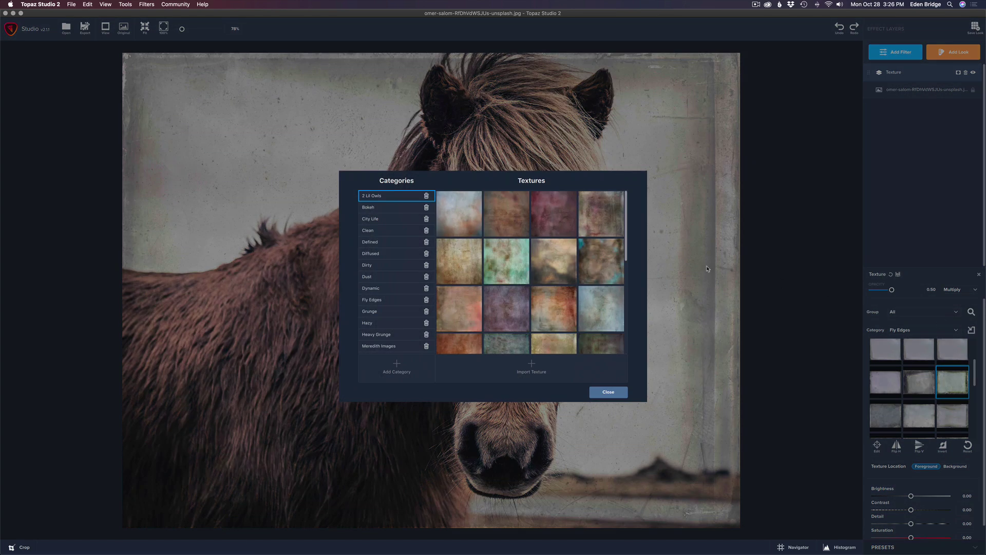
pyautogui.click(396, 367)
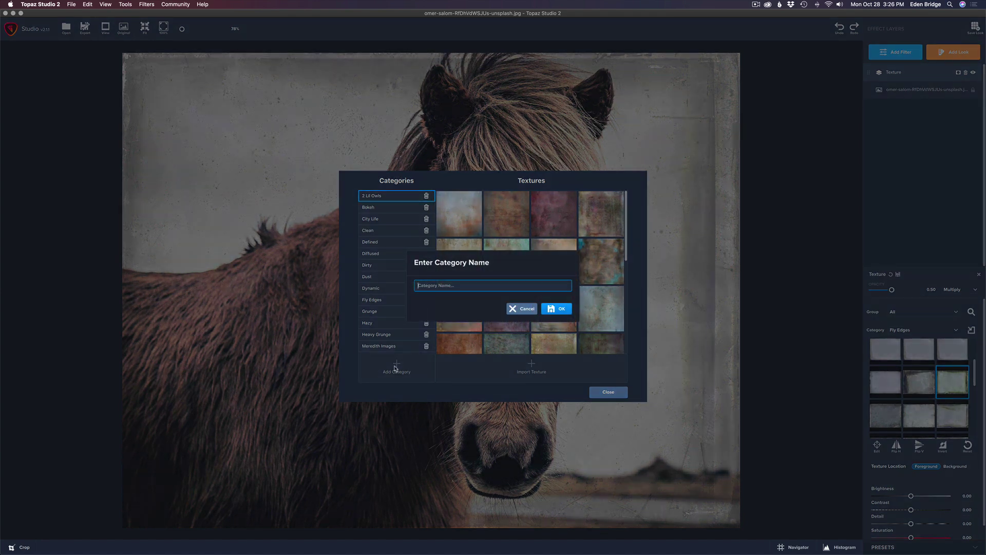
pyautogui.click(526, 310)
pyautogui.scroll(-5, 370, 293)
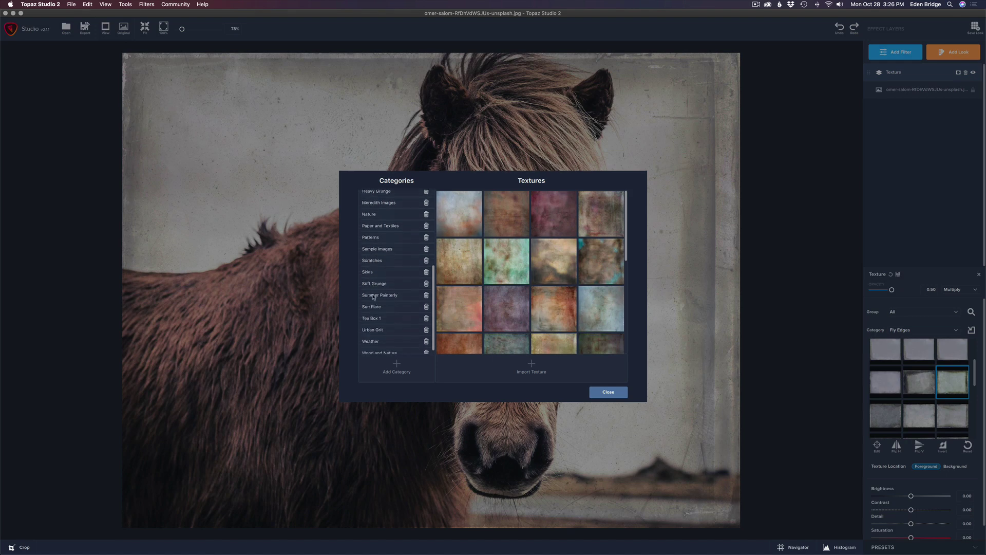
pyautogui.scroll(5, 383, 297)
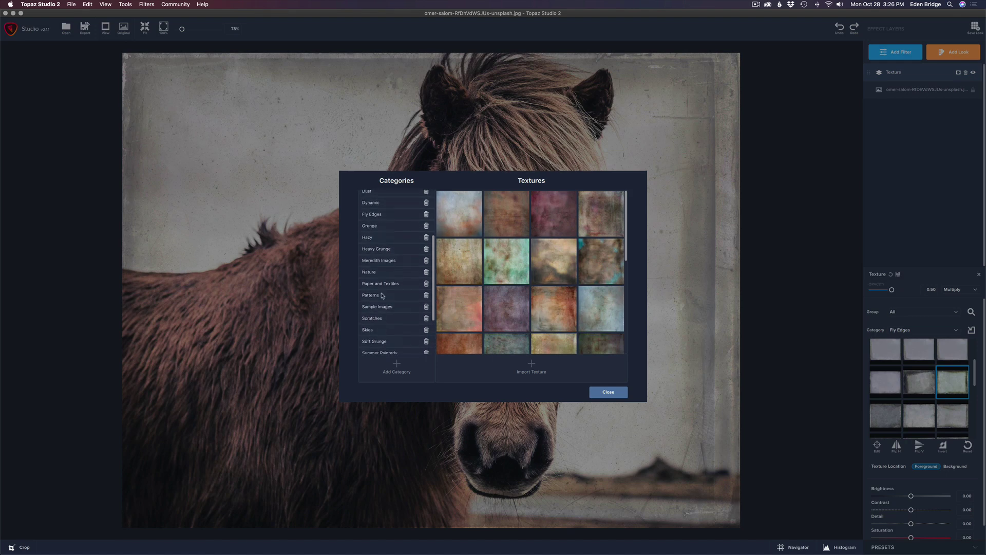
pyautogui.click(382, 278)
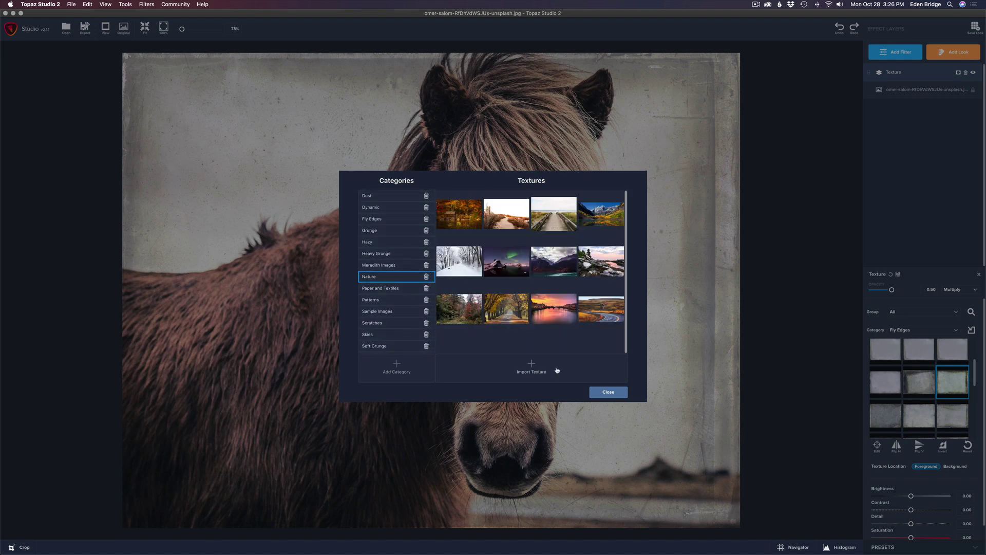